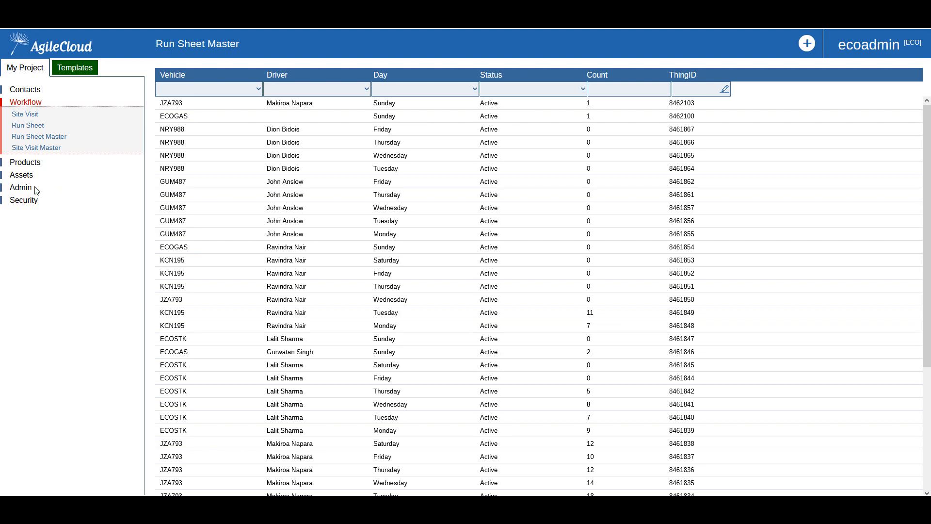
- Open Admin > Bulk Process to list ReturnGUIDs and Ecostock create runsheets
left_click(26, 192)
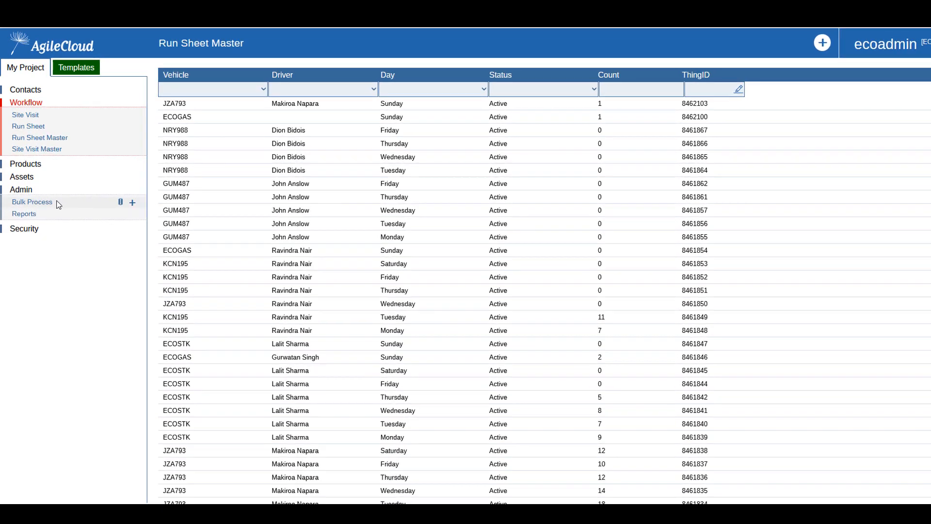
left_click(34, 209)
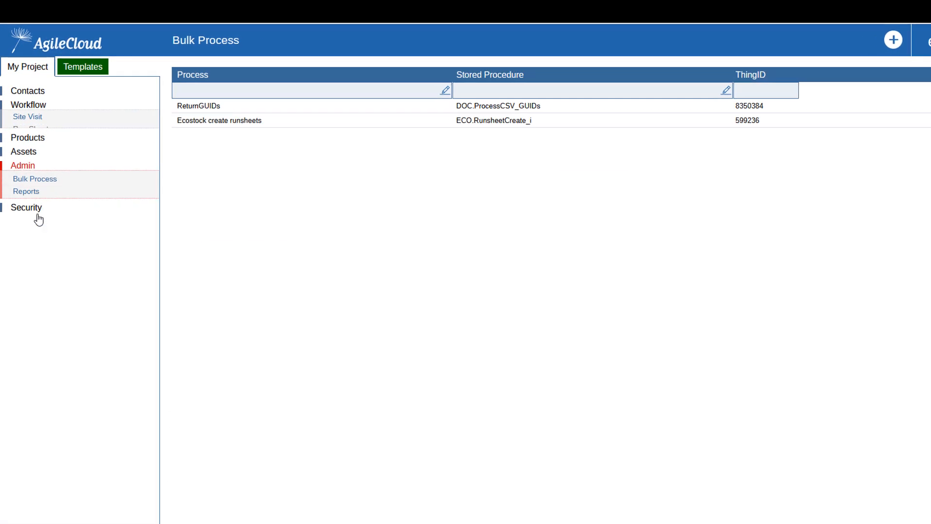
- Run Ecostock create runsheets with both start and end dates changed from 2023-03-26 to 2023-03-28
left_click(247, 129)
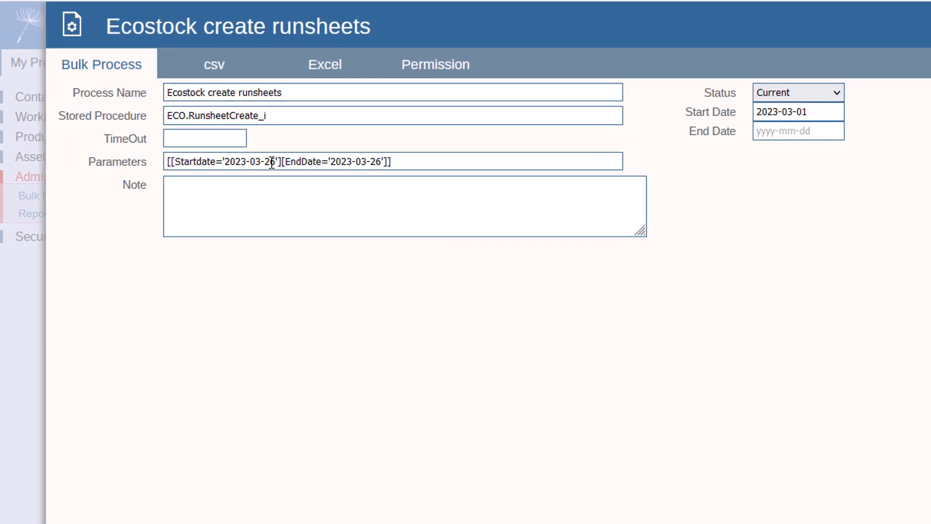
left_click_drag(270, 161, 276, 161)
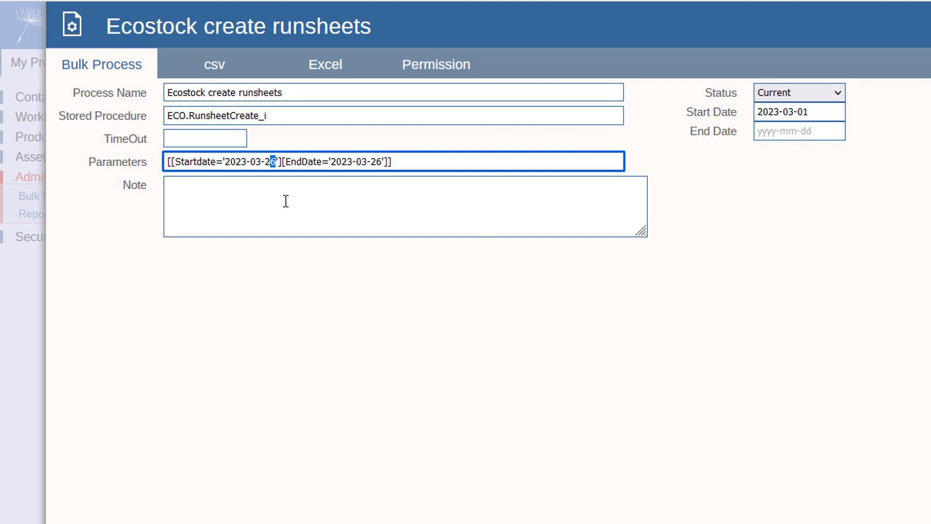
type("8")
left_click_drag(377, 162, 383, 162)
type("8")
left_click(381, 189)
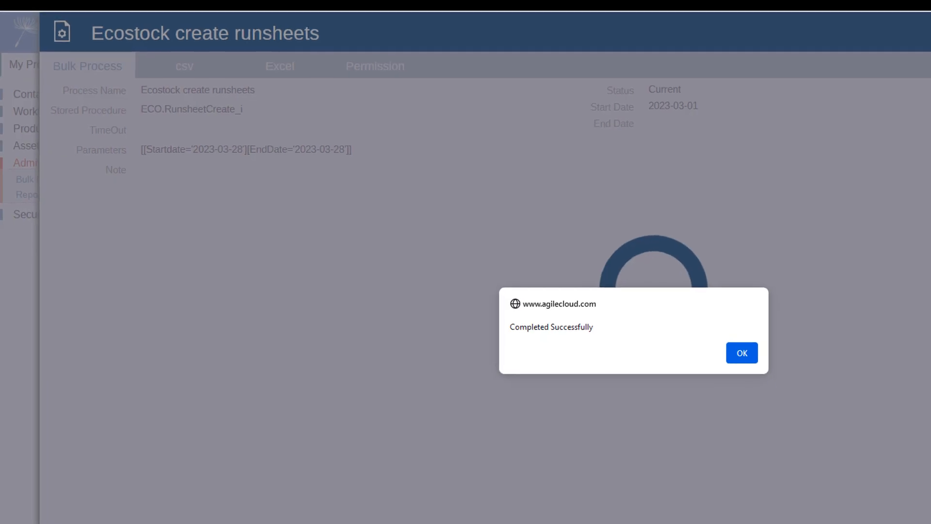
left_click(649, 321)
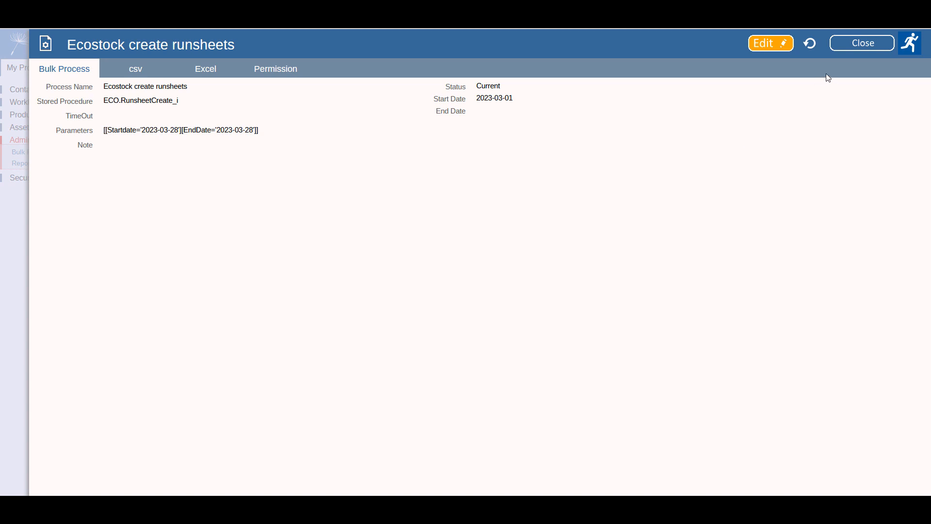
- Close the process and open the 2023-03-28 - 2REUSE - GS run sheet from Workflow > Run Sheet
left_click(857, 44)
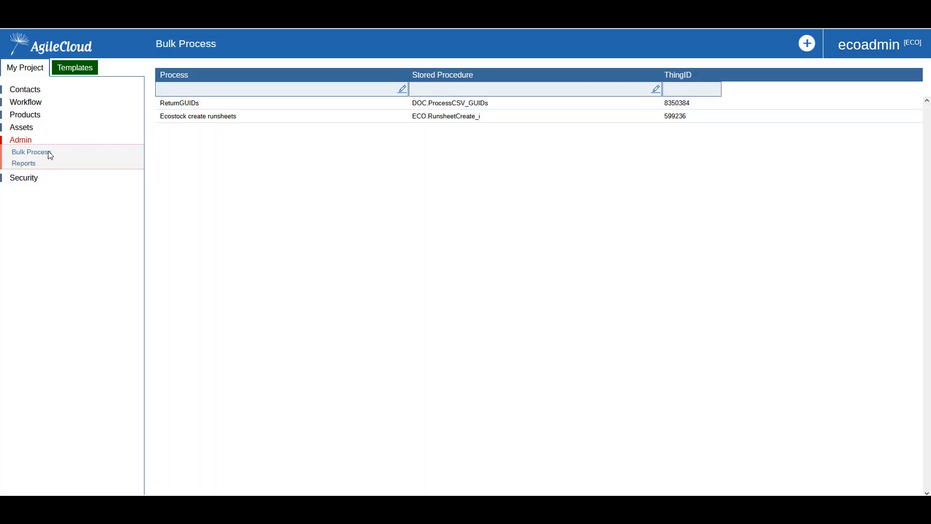
left_click(33, 108)
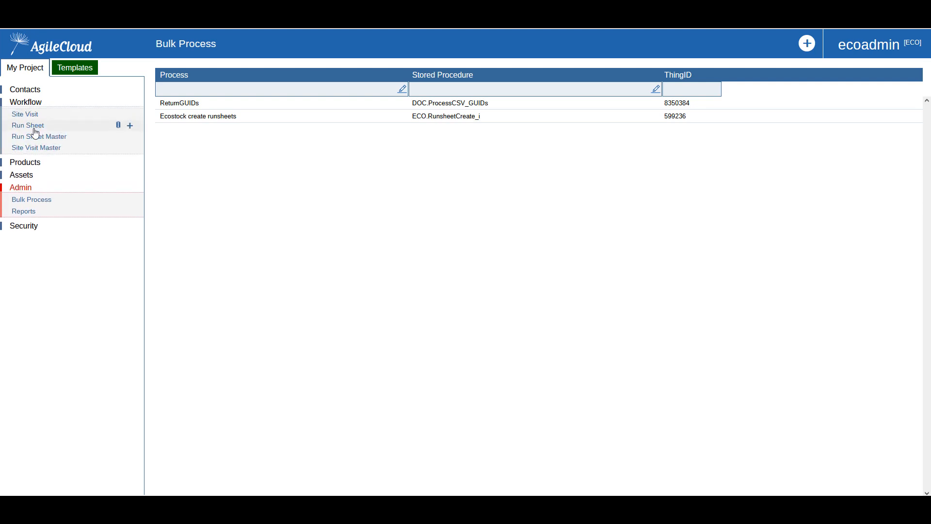
left_click(33, 128)
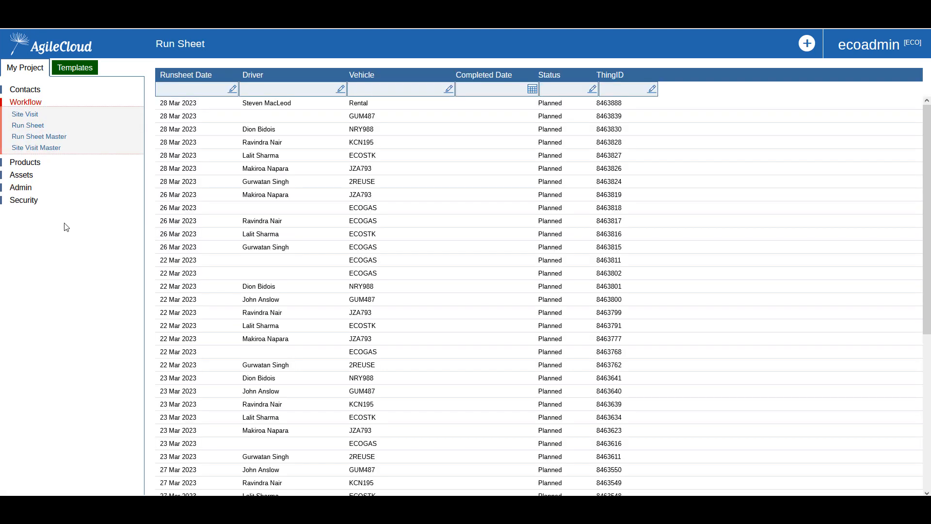
left_click(183, 187)
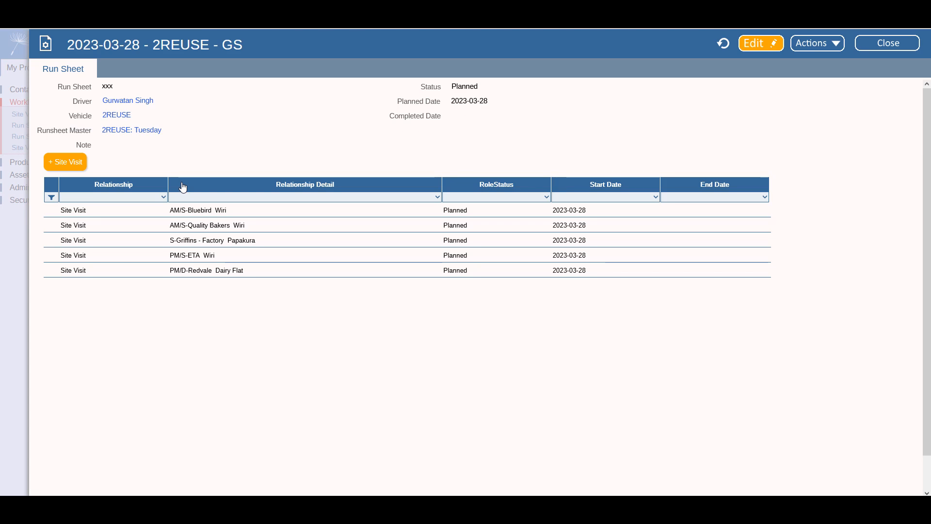
- Reassign the PM/D-Redvale Dairy Flat visit to the 2023-03-28 - Rental - SM run sheet and save
left_click(221, 275)
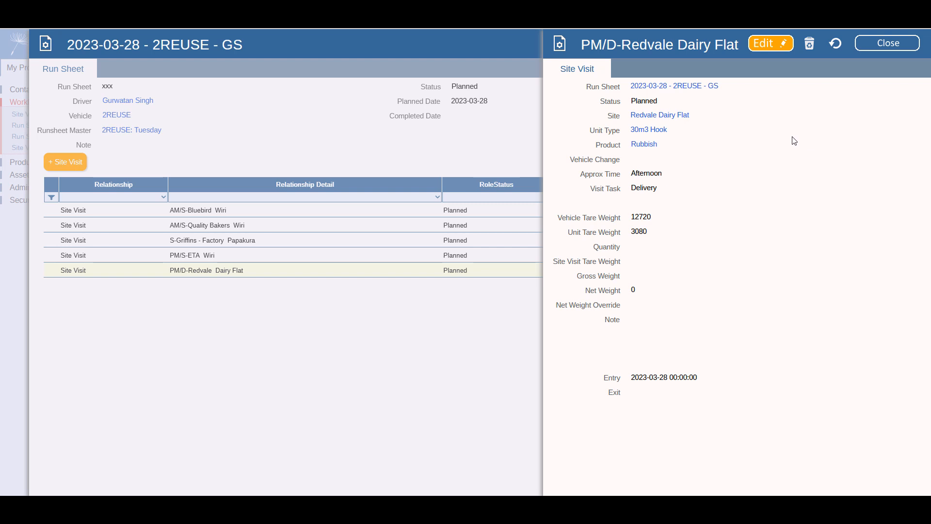
left_click(769, 49)
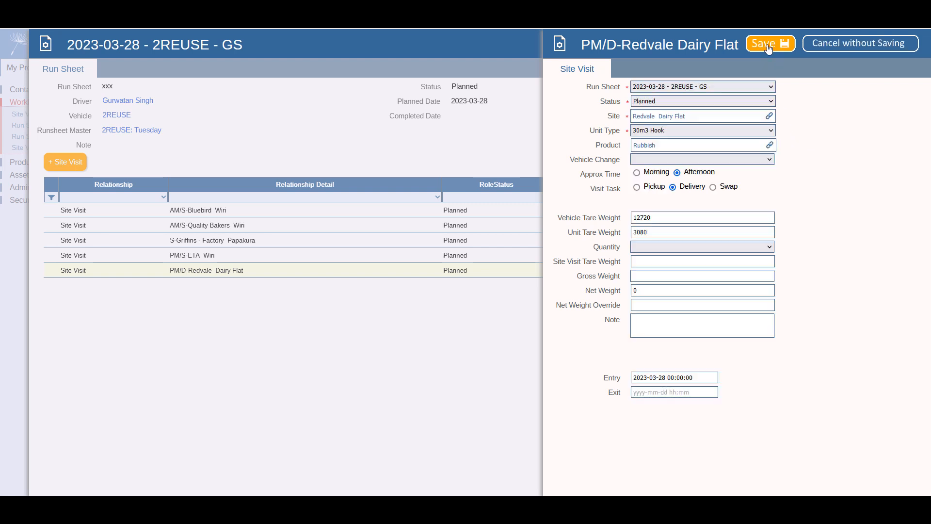
left_click(757, 88)
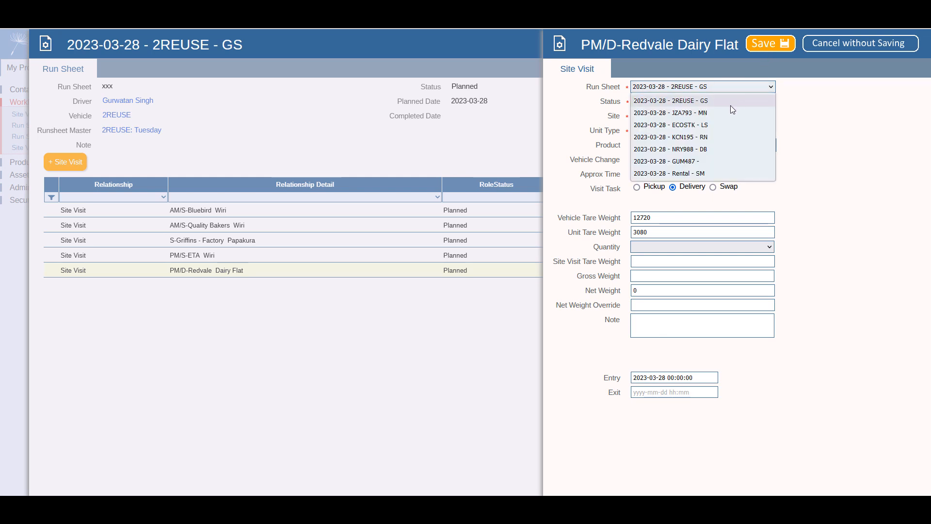
left_click(703, 173)
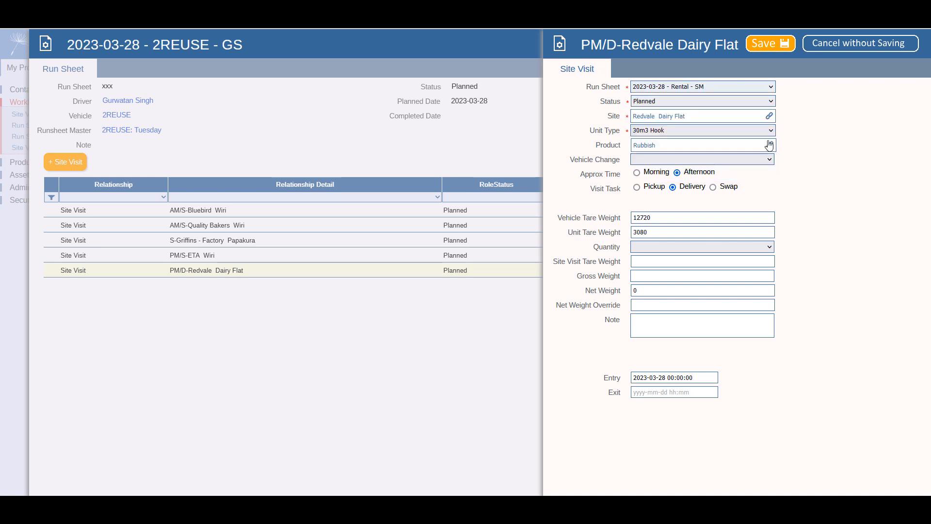
left_click(771, 45)
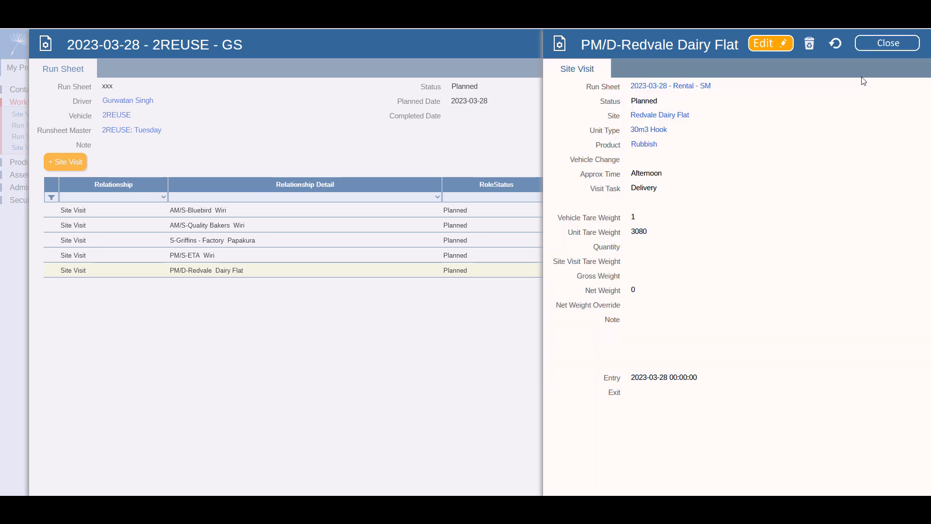
left_click(878, 46)
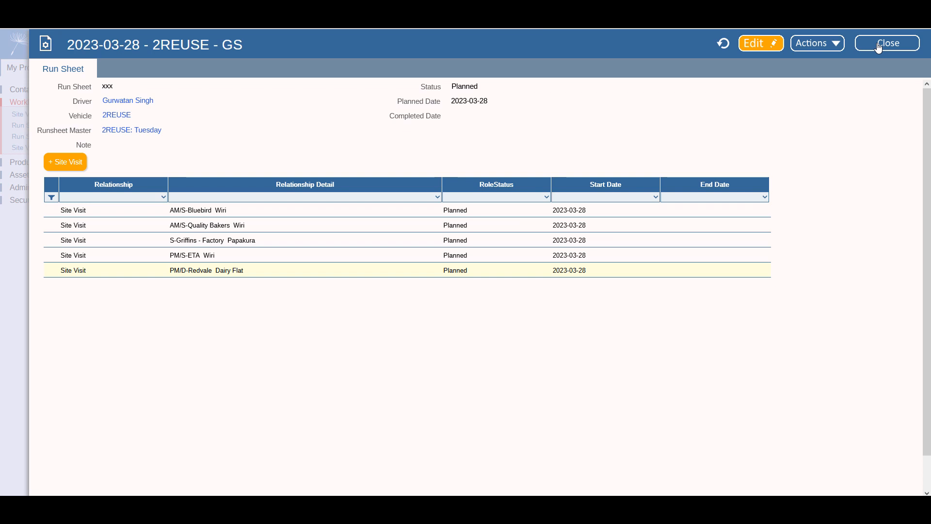
left_click(723, 45)
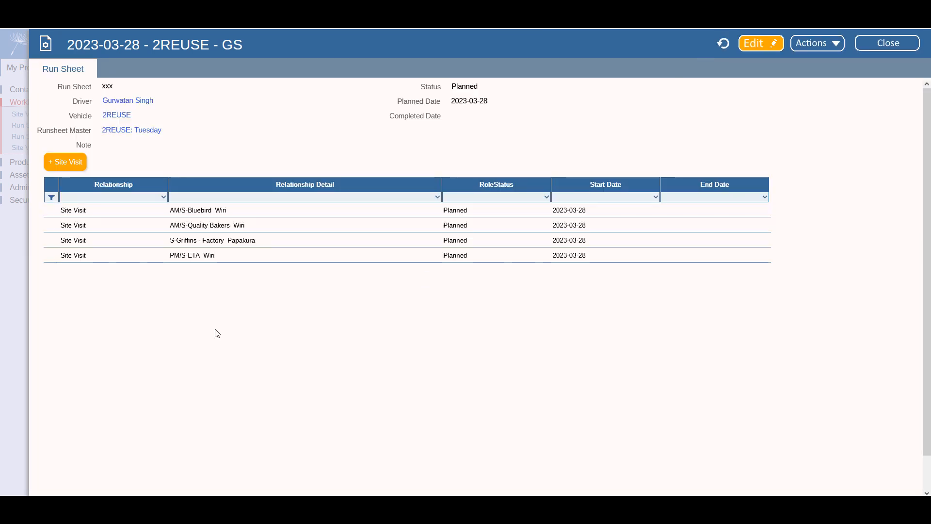
left_click(885, 46)
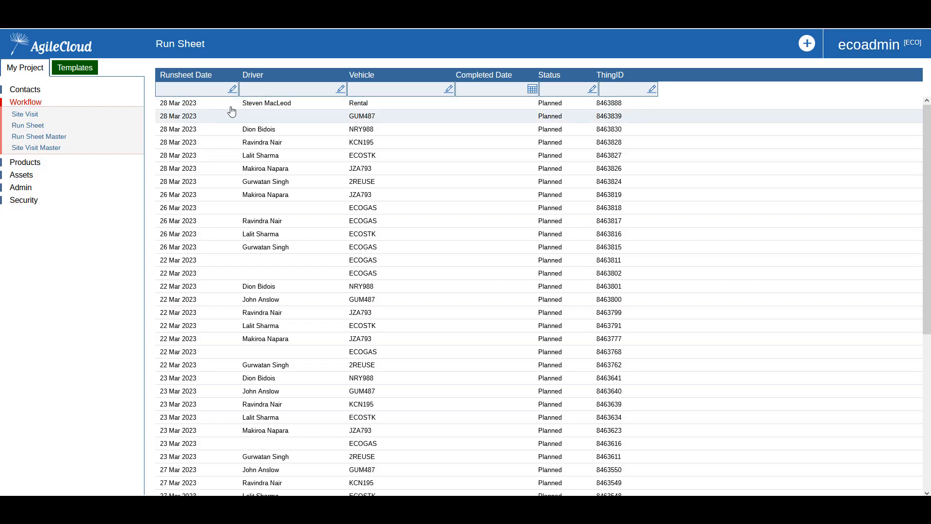
left_click(223, 105)
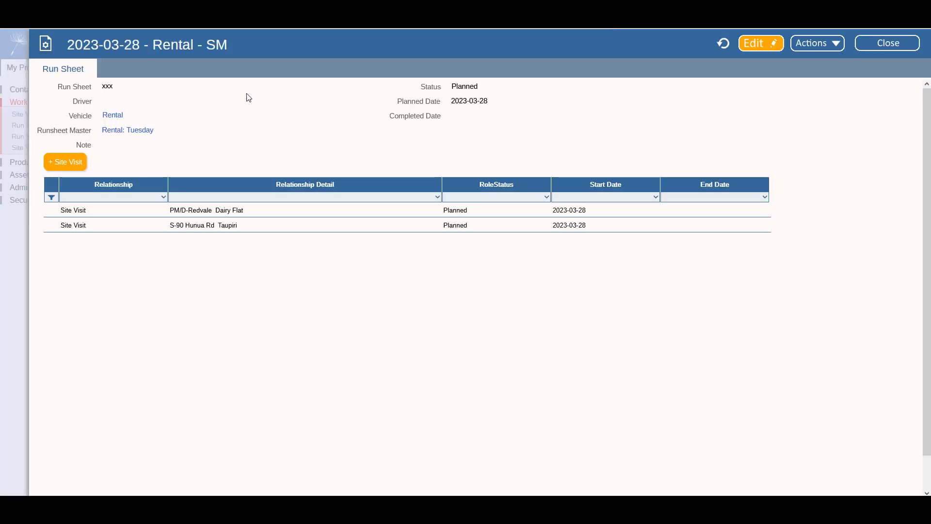
left_click(230, 214)
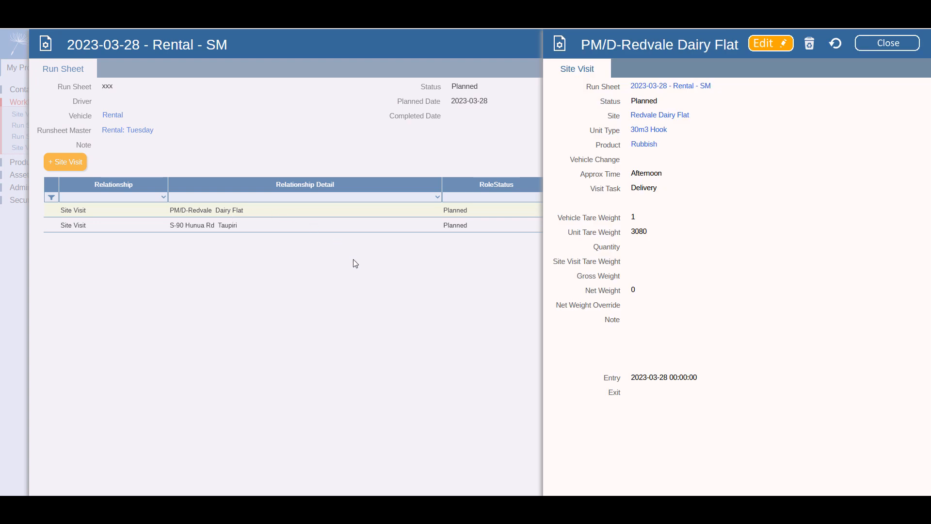
left_click(768, 48)
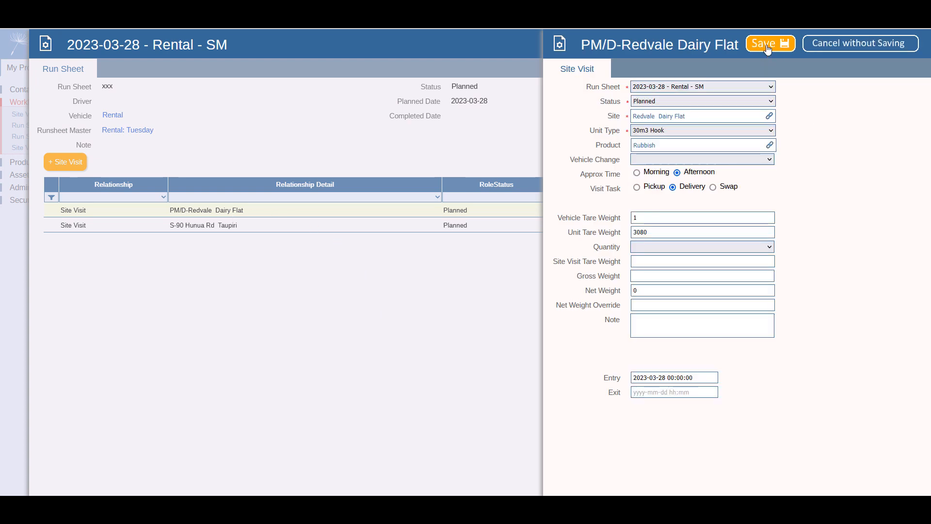
left_click(744, 87)
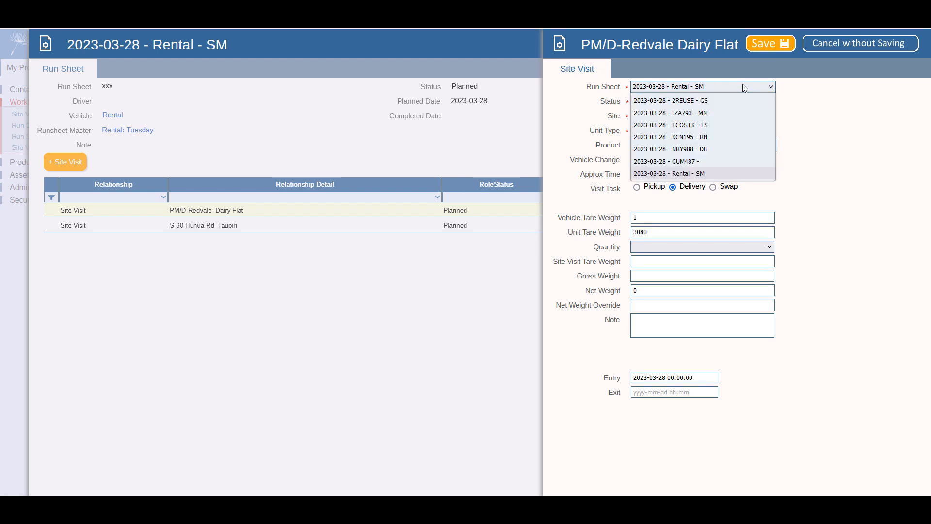
left_click(712, 101)
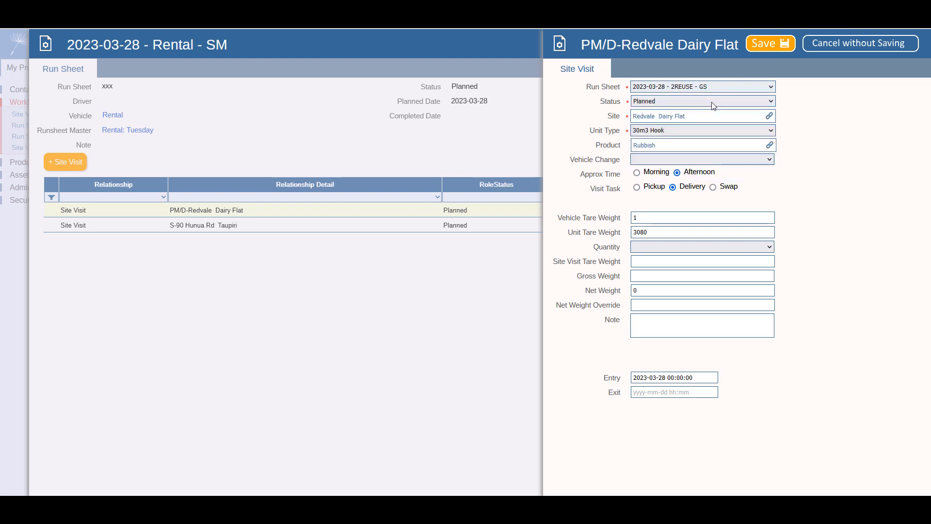
left_click(773, 46)
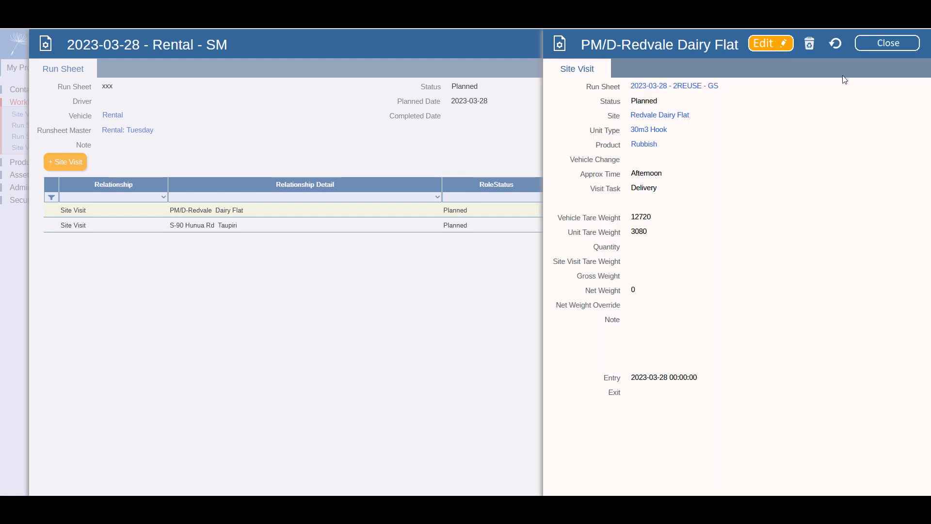
left_click(872, 43)
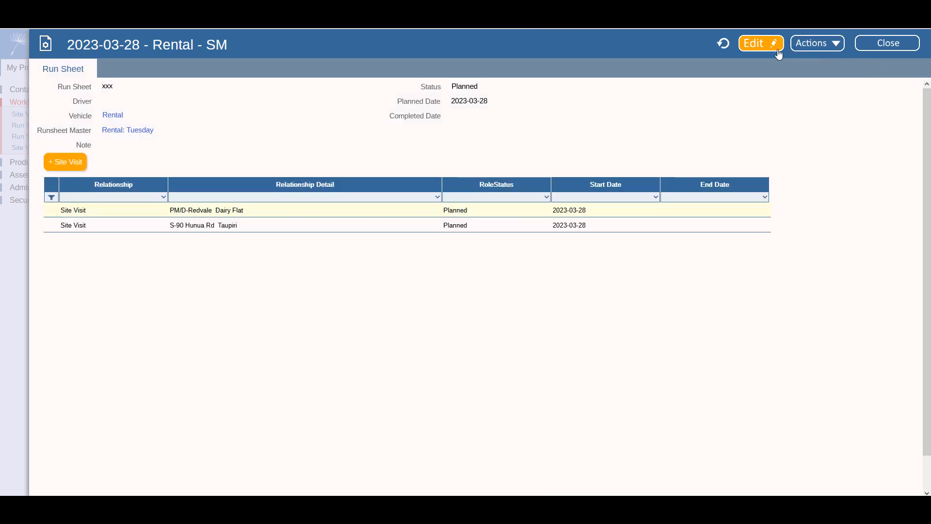
left_click(723, 45)
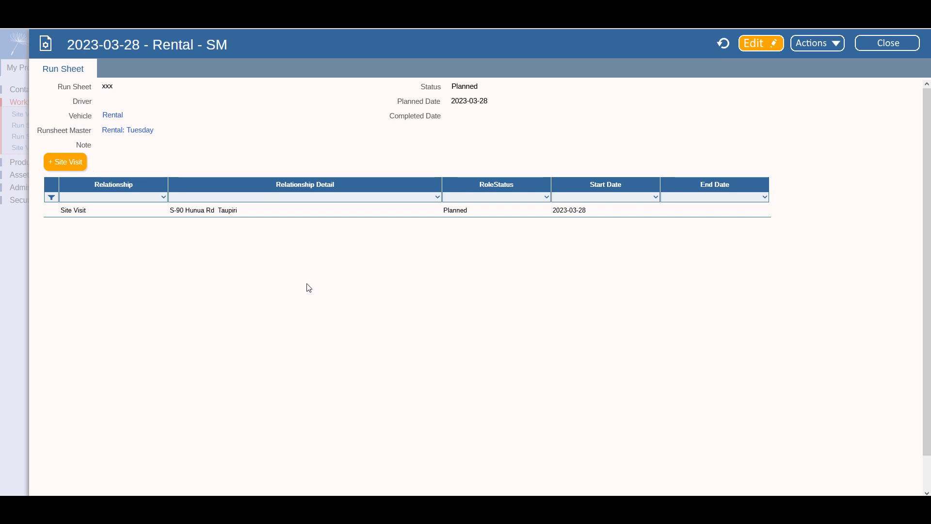
- Start a new site visit with site A2 Milk Company-Albany and product Biscuits - Loose
left_click(73, 163)
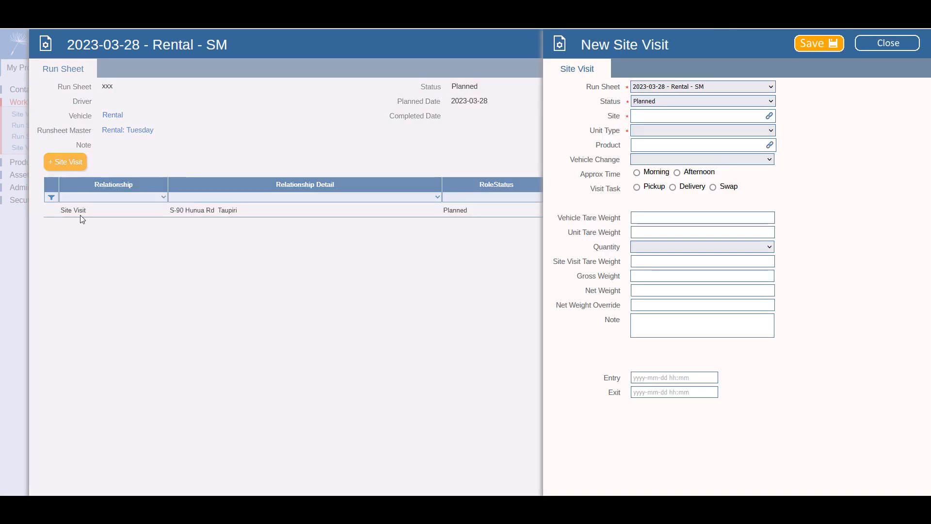
left_click(769, 117)
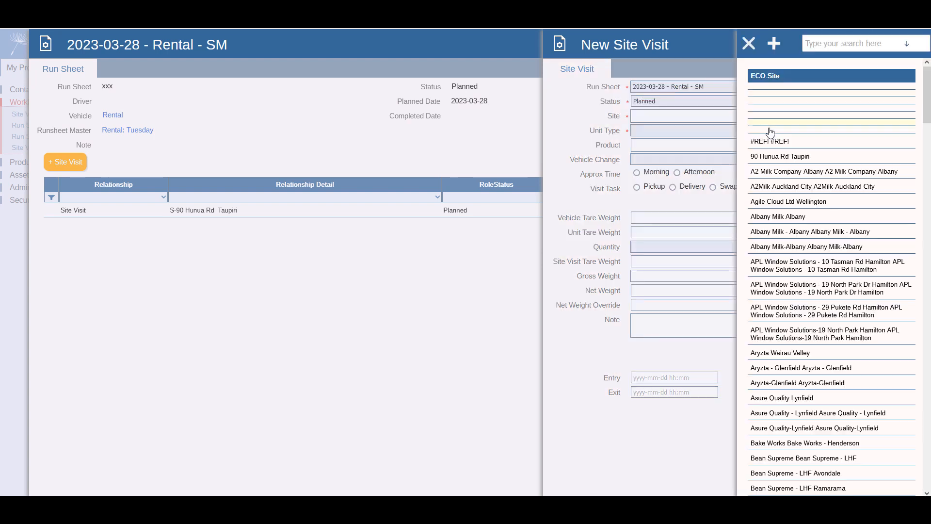
left_click(786, 170)
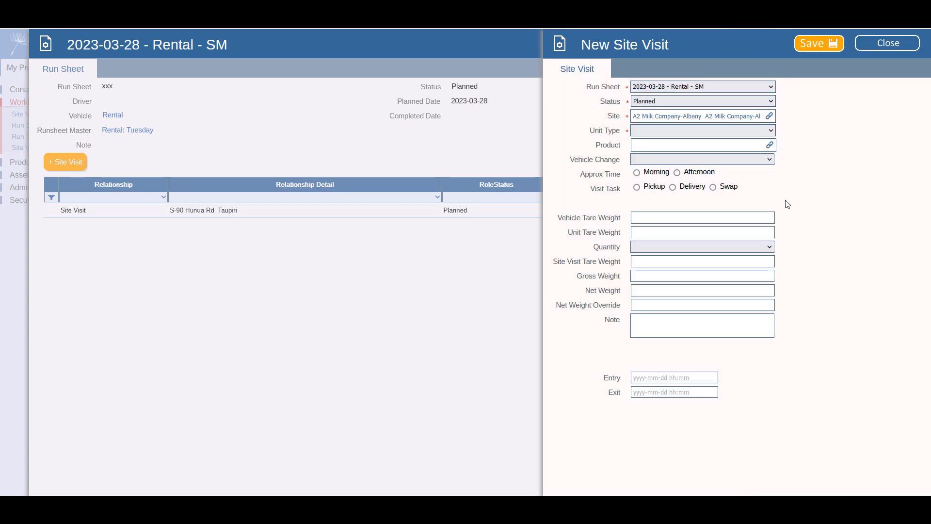
left_click(771, 145)
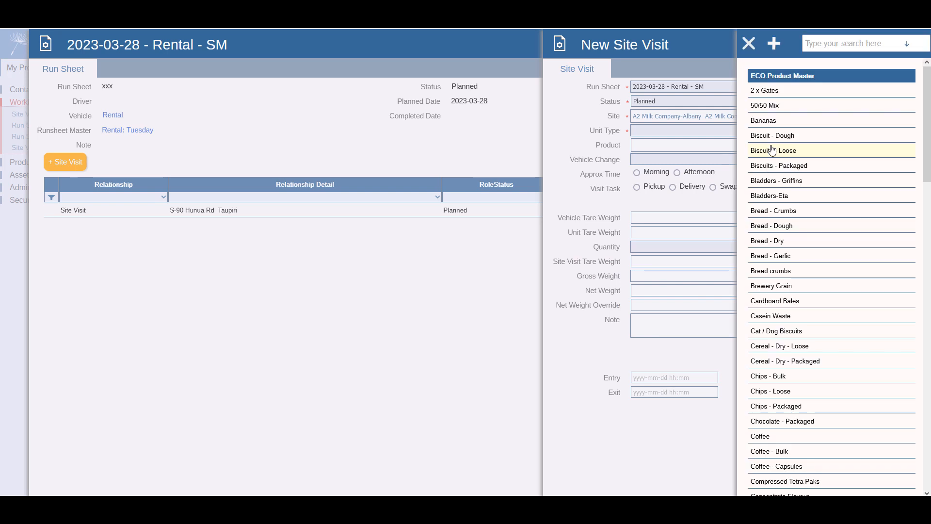
left_click(779, 151)
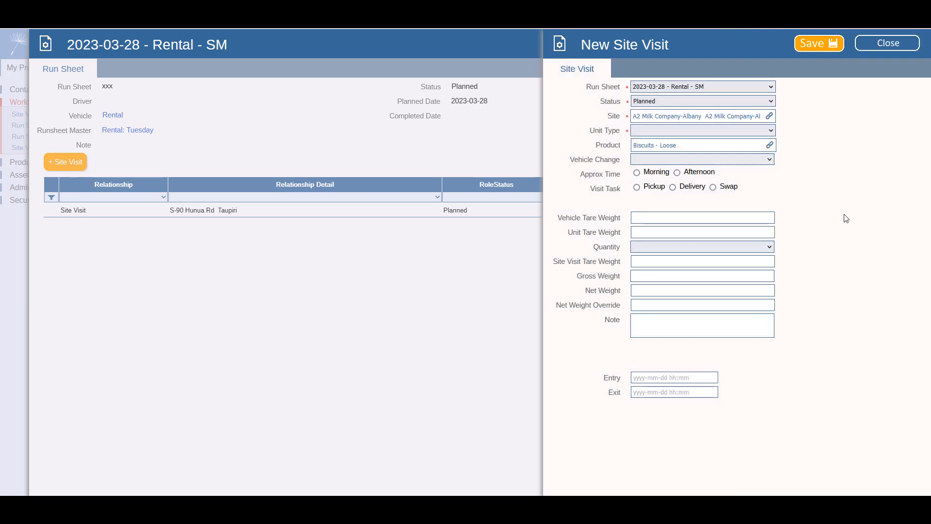
left_click(819, 48)
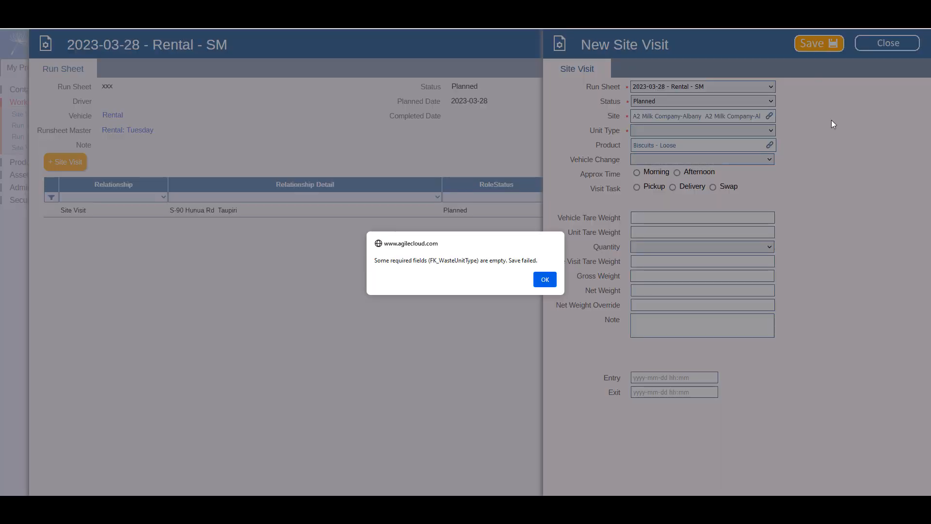
left_click(544, 280)
- Set unit type 15m3 Hook ETA, save, and check the vehicle and unit tare weights
left_click(686, 131)
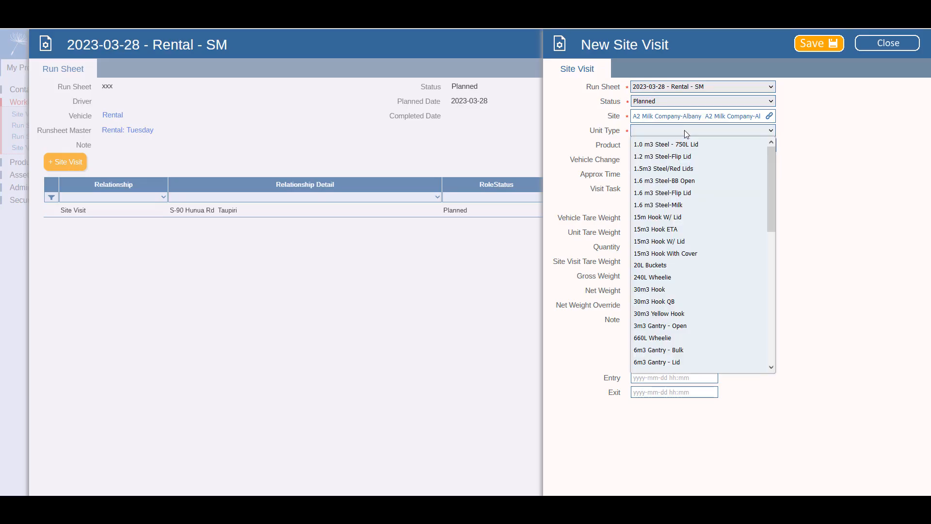
left_click(656, 229)
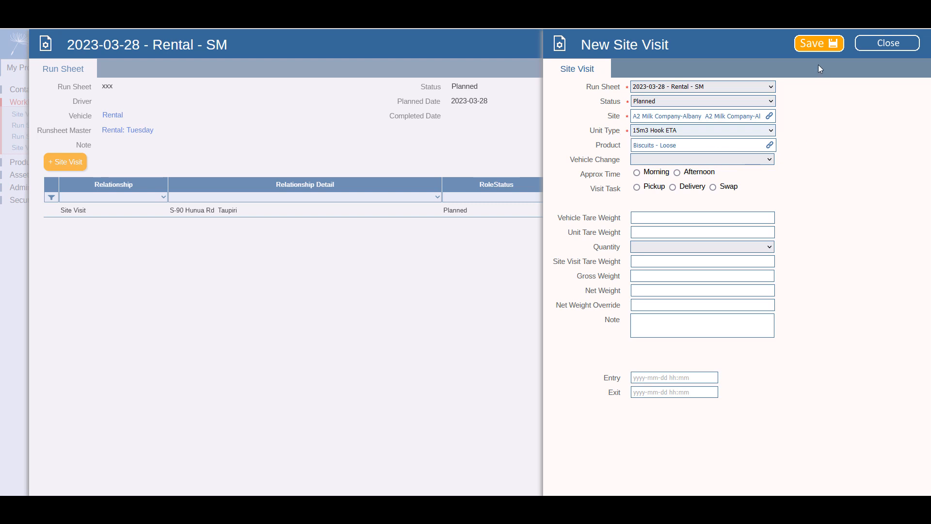
left_click(814, 45)
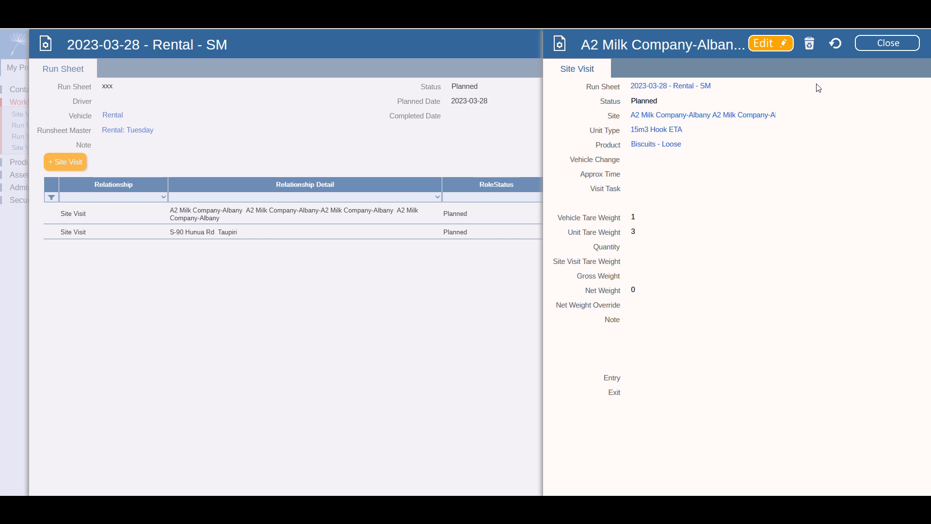
double_click(630, 218)
double_click(634, 232)
left_click(870, 50)
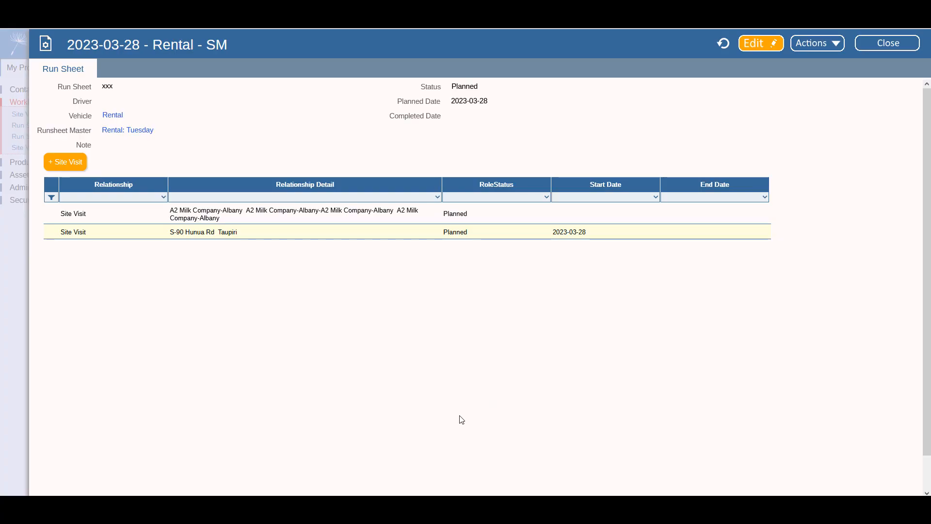
left_click(240, 234)
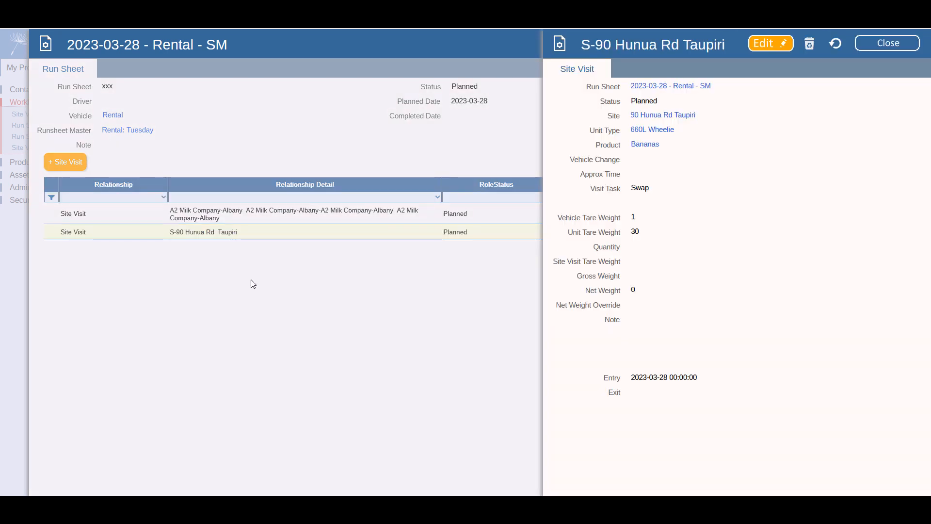
left_click(813, 47)
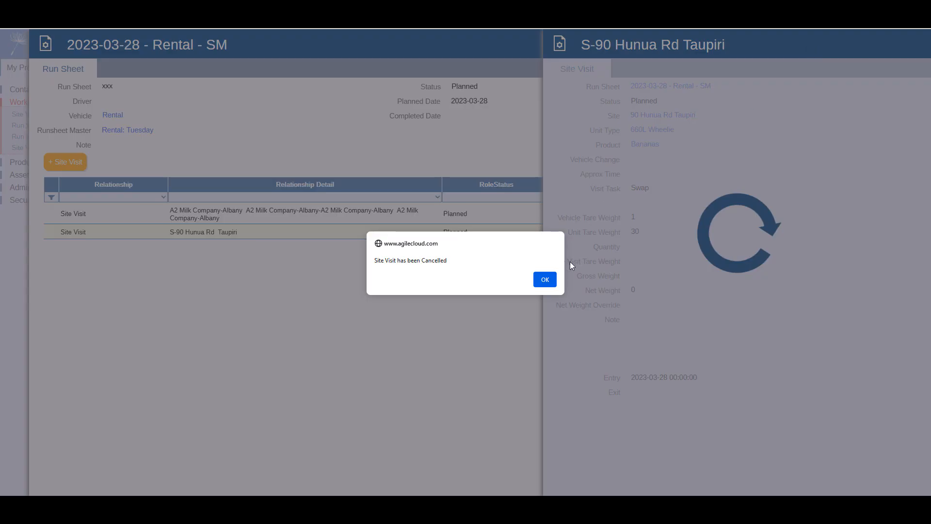
left_click(552, 280)
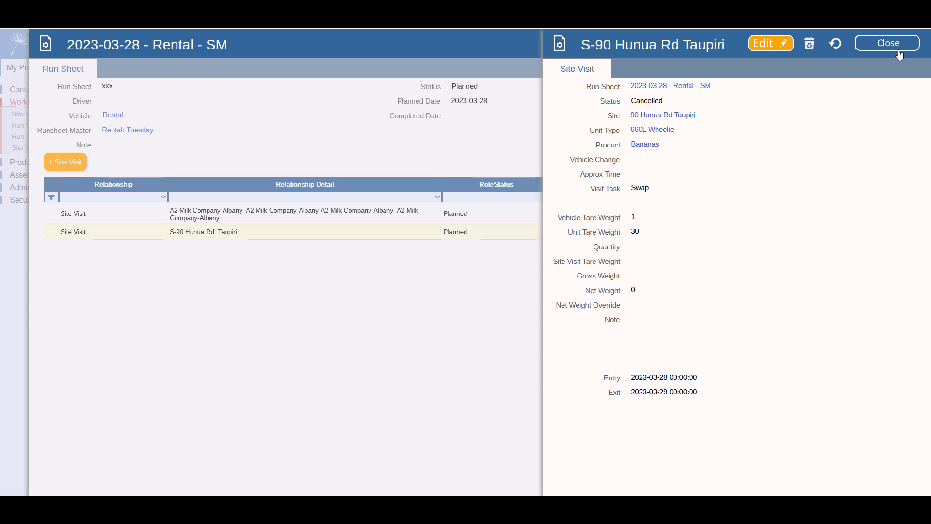
left_click(881, 49)
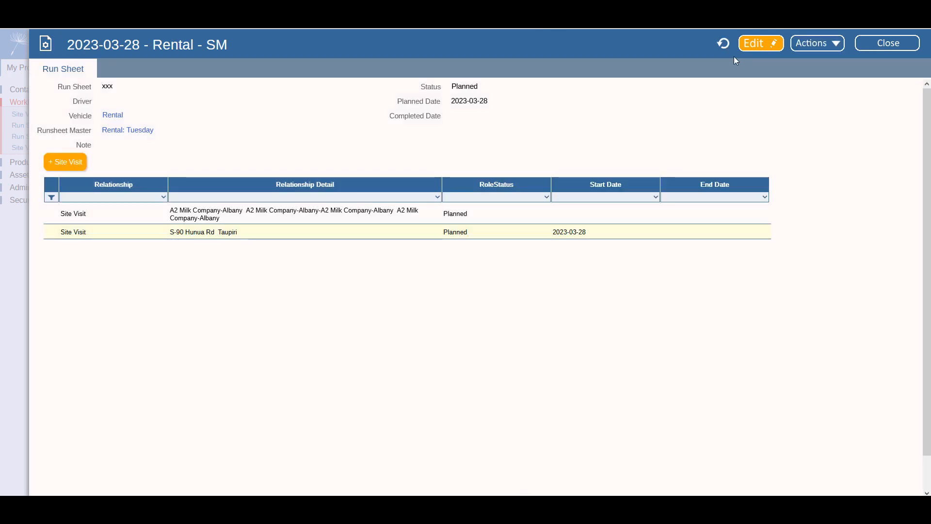
left_click(723, 43)
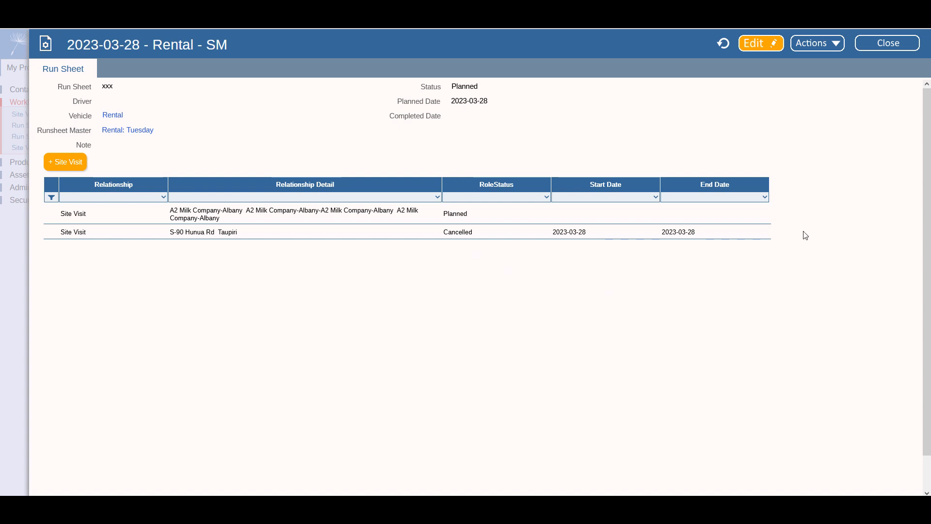
left_click(819, 49)
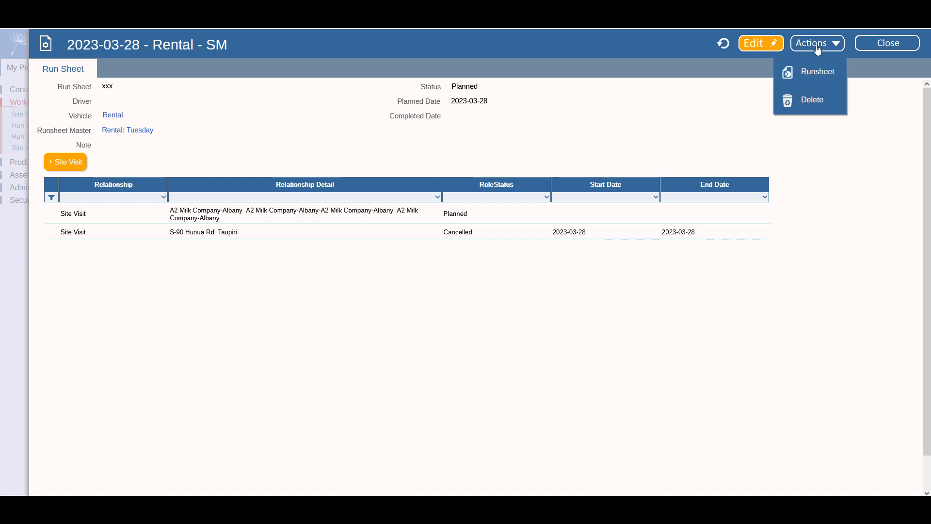
left_click(814, 101)
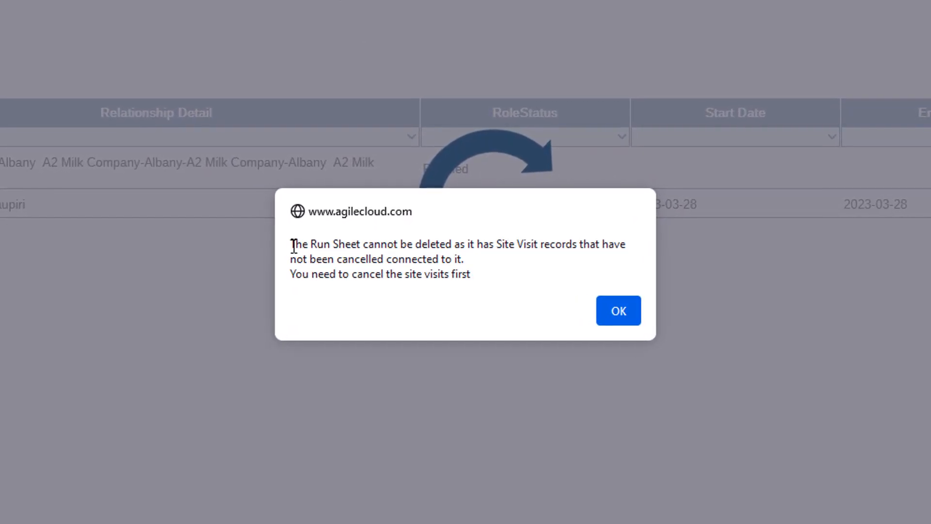
left_click_drag(308, 246, 494, 254)
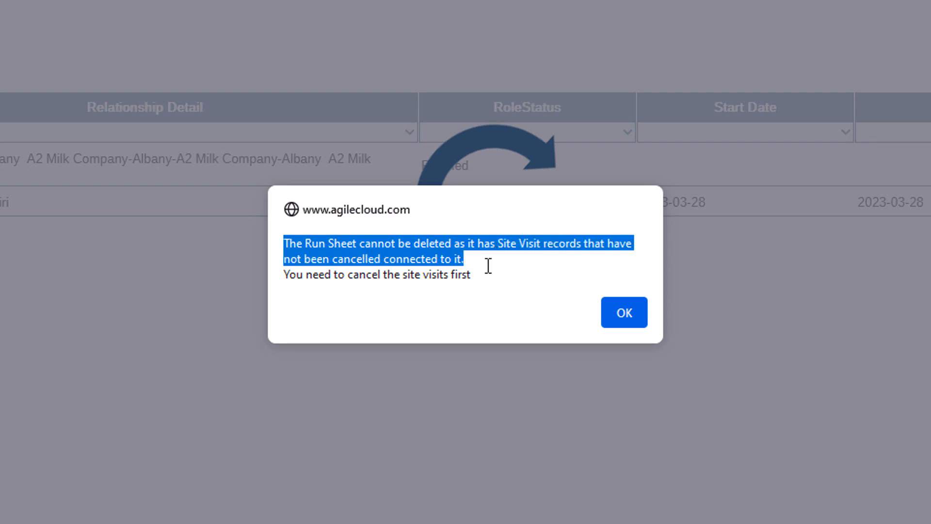
left_click(422, 277)
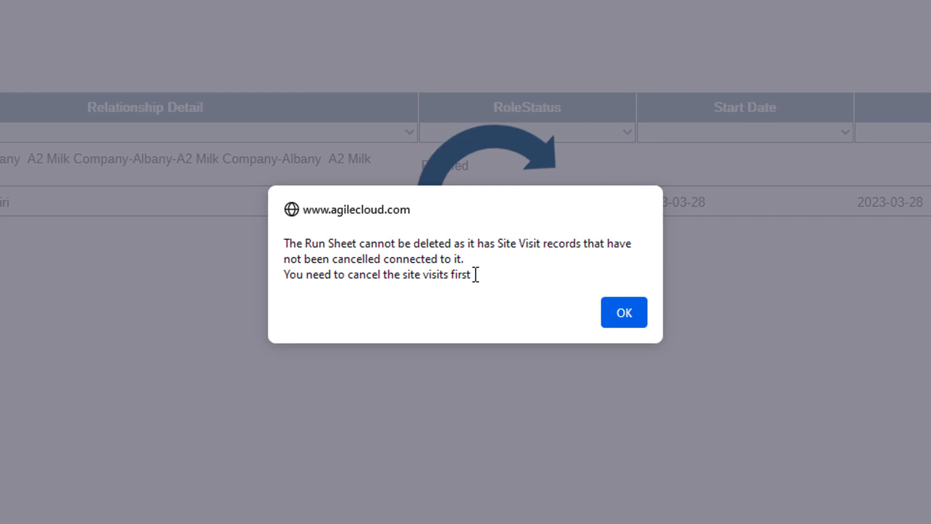
left_click(615, 311)
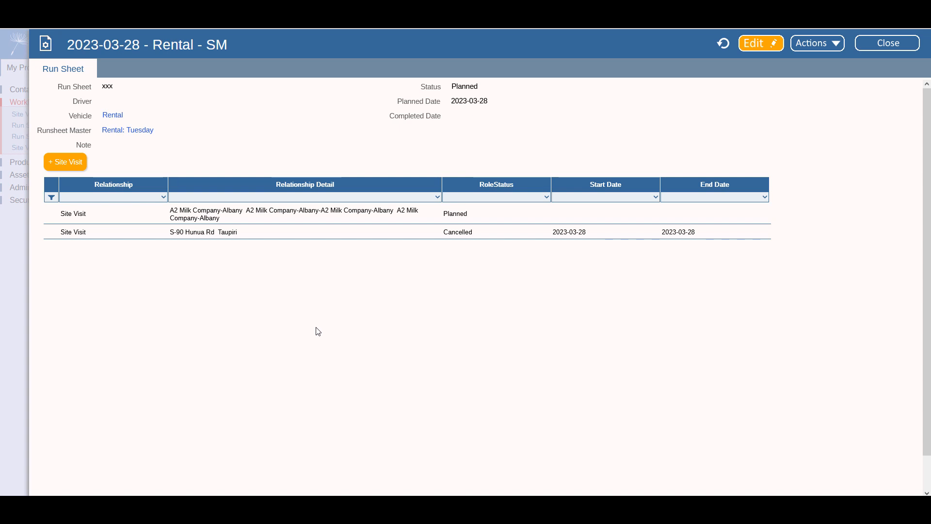
- Cancel the A2 Milk Company-Albany site visit
left_click(306, 214)
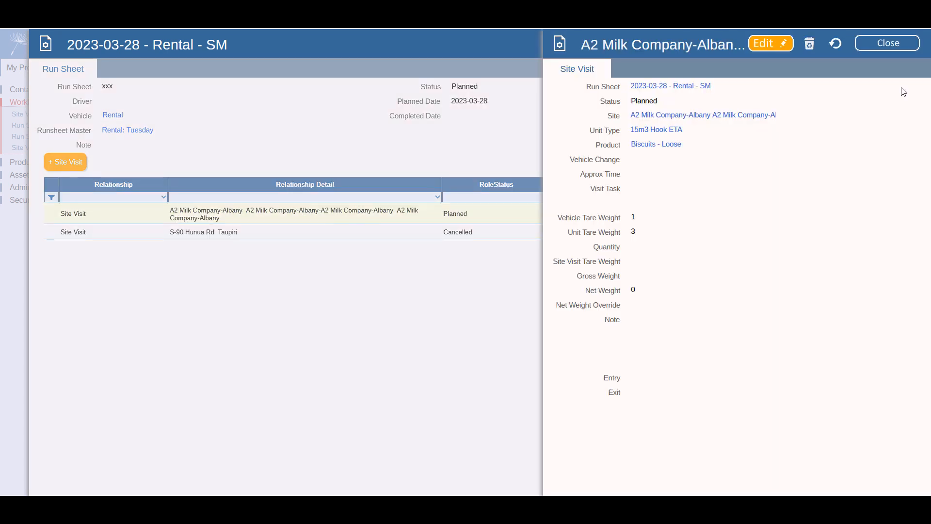
left_click(810, 45)
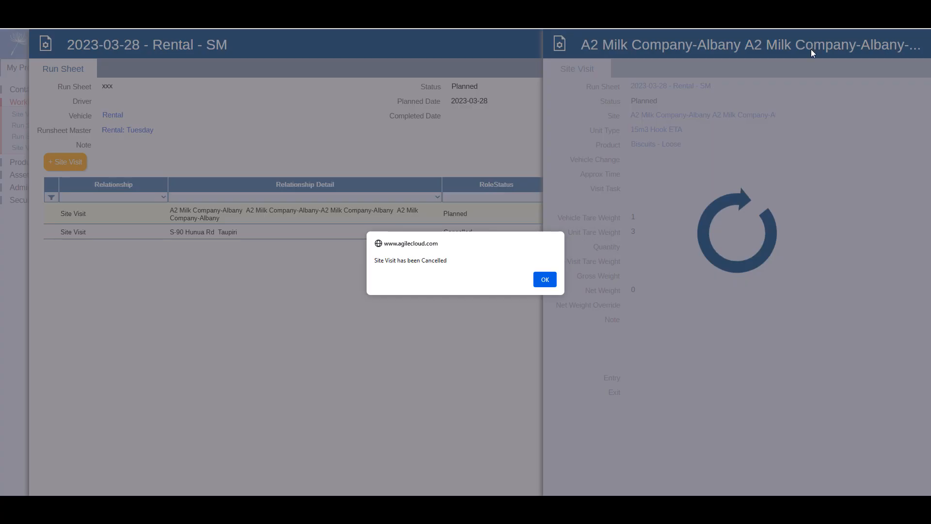
left_click(552, 280)
left_click(864, 47)
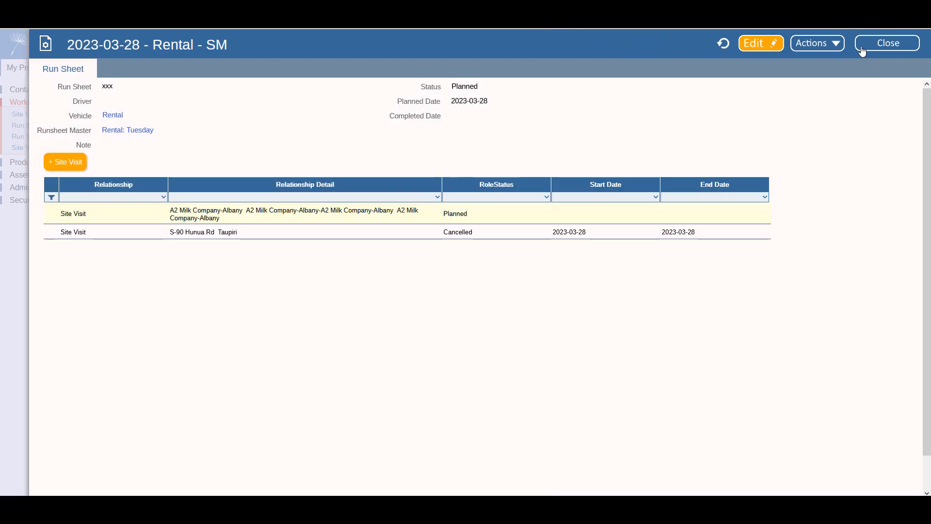
- Refresh to show both visits cancelled, then delete the 2023-03-28 Rental run sheet
left_click(724, 44)
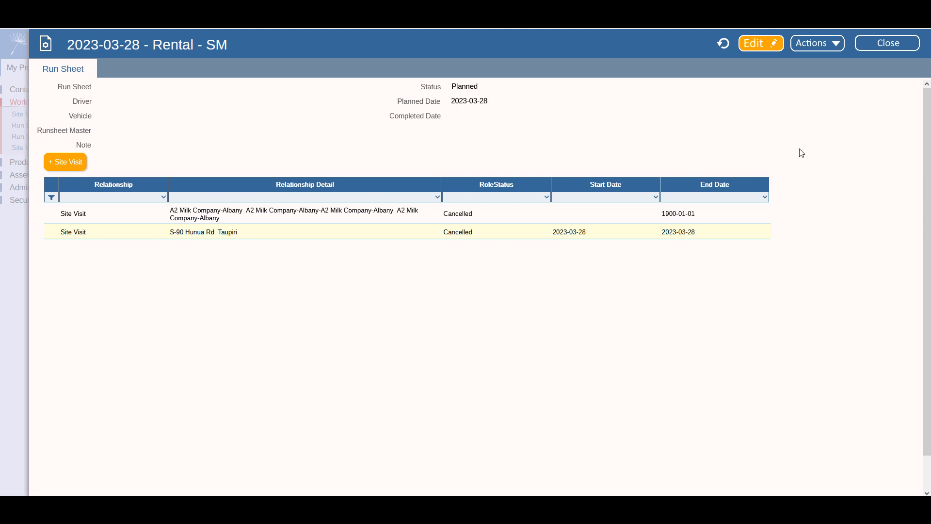
left_click(817, 45)
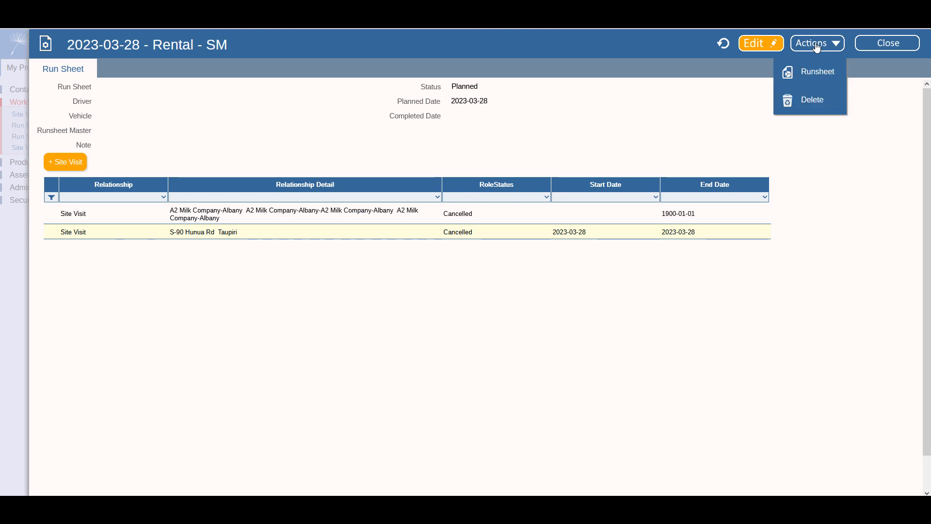
left_click(815, 100)
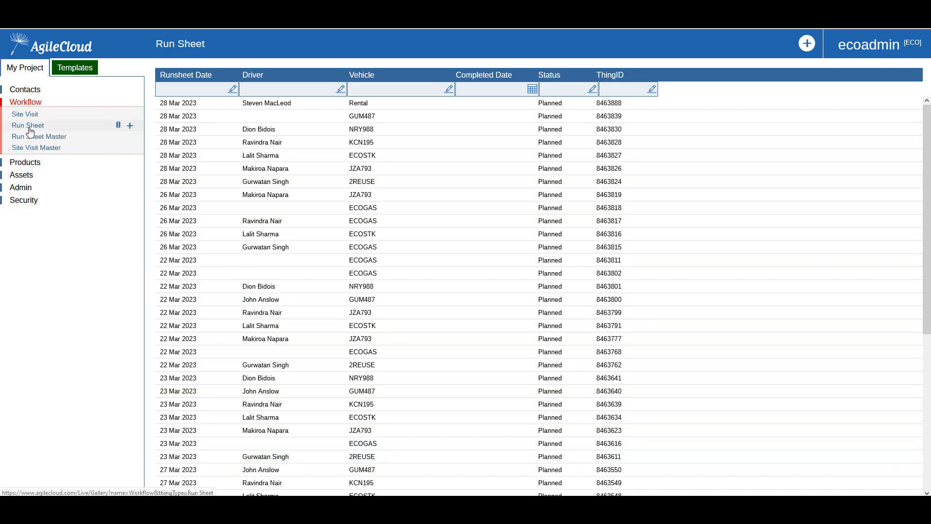
- Open the Daily runsheet report from Admin > Reports and launch it
left_click(30, 127)
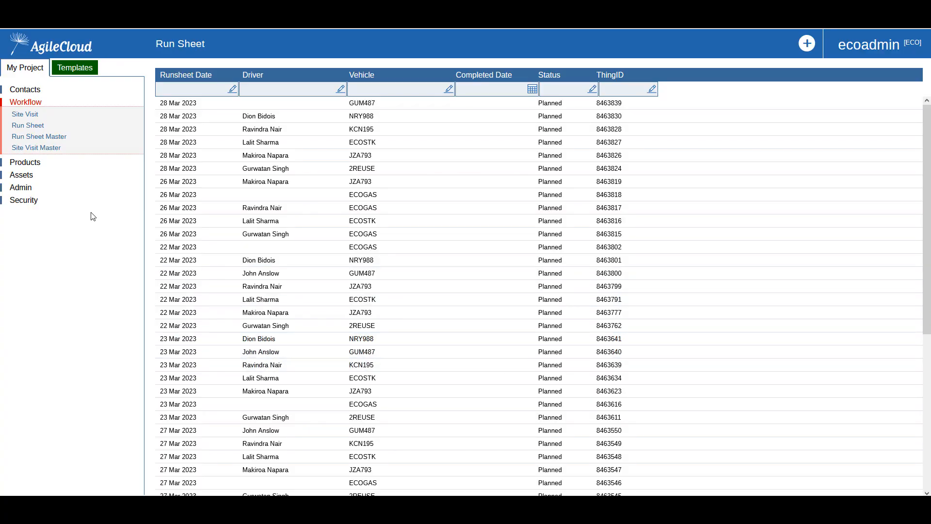
left_click(23, 189)
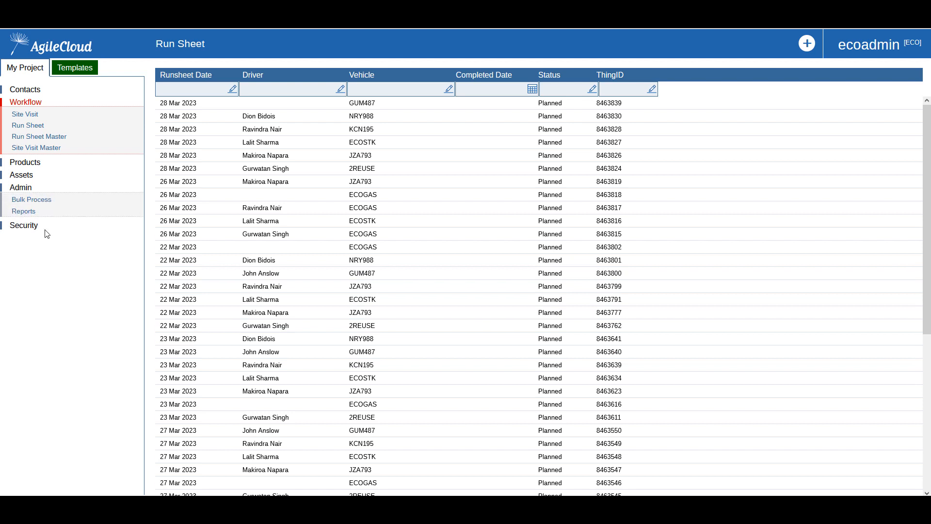
left_click(24, 212)
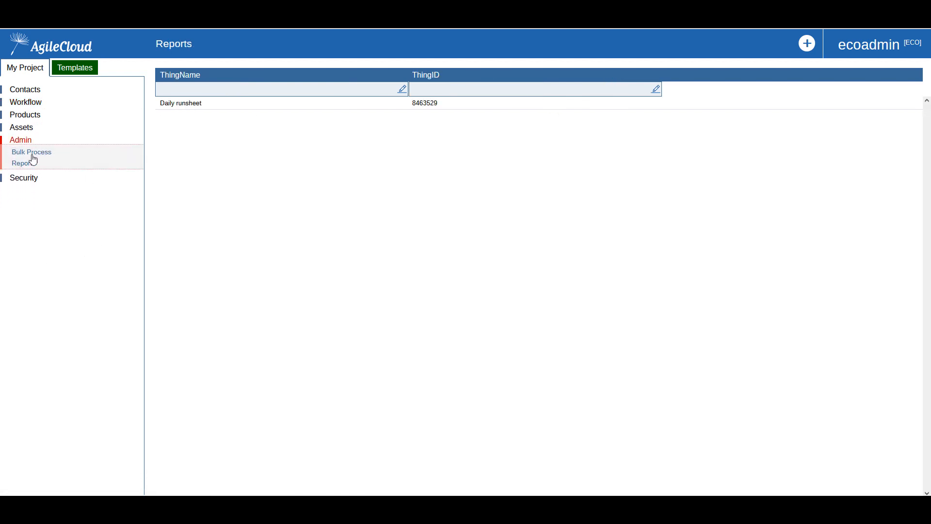
left_click(187, 104)
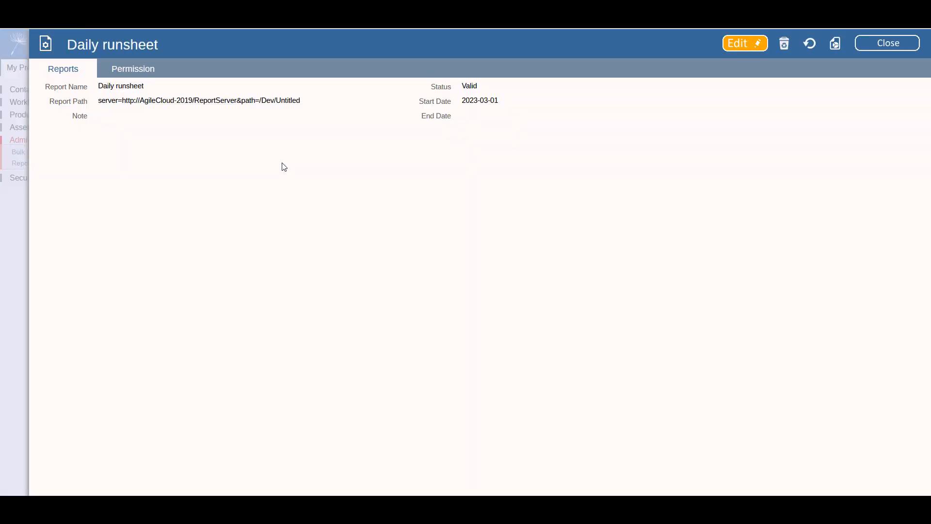
left_click(835, 45)
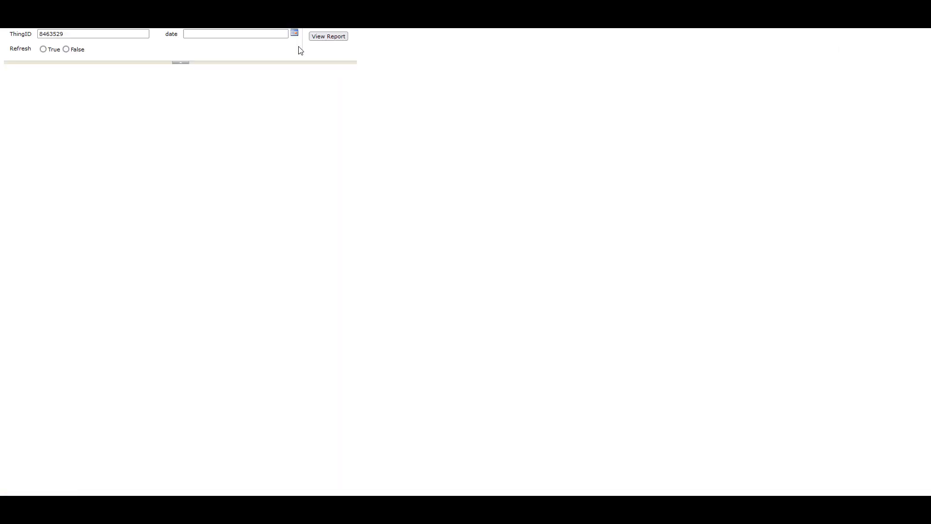
- View the report for 22 March 2023 with Refresh set to True
left_click(295, 33)
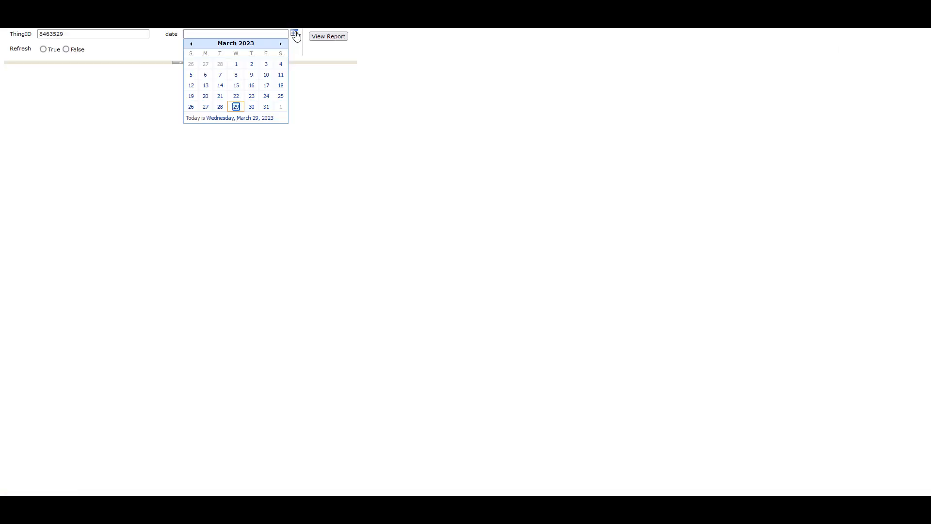
left_click(236, 96)
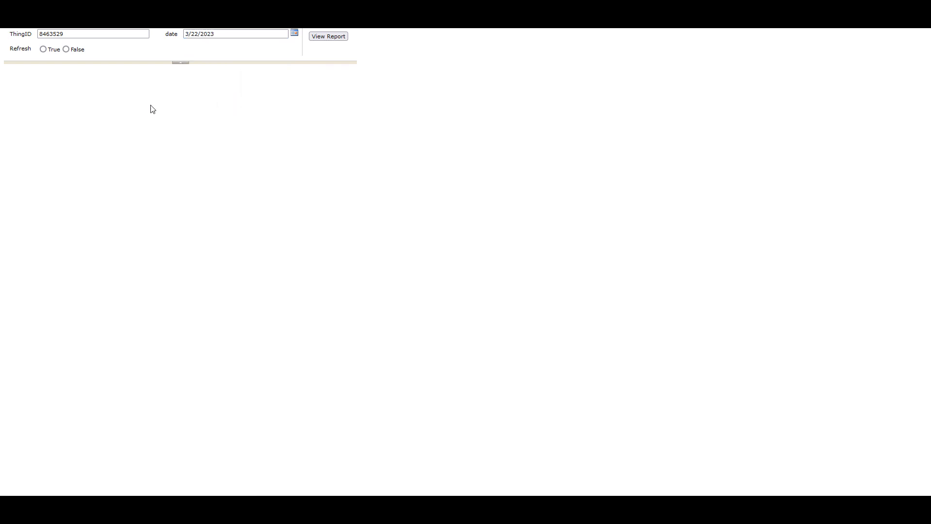
left_click(43, 50)
left_click(339, 38)
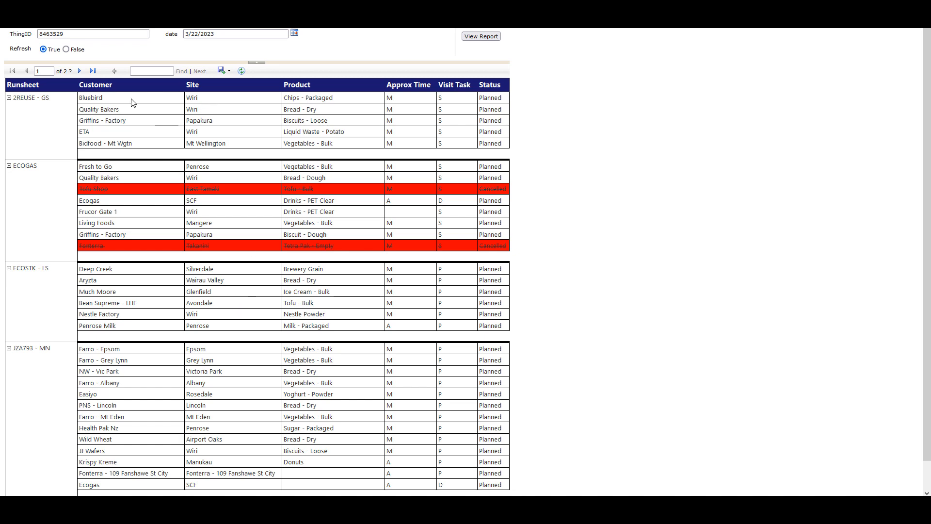
- Page through the 2REUSE - GS and ECOGAS docket pages, then export the report to Excel
left_click(80, 72)
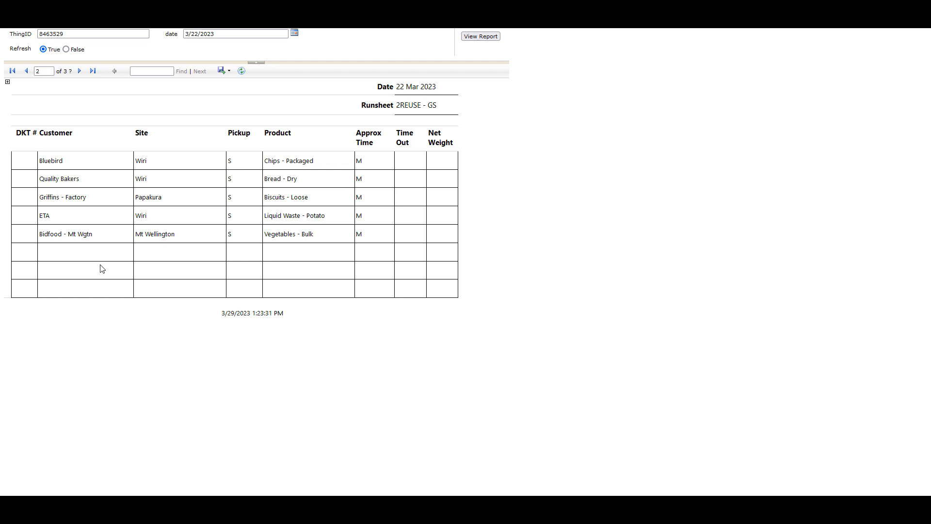
left_click(80, 71)
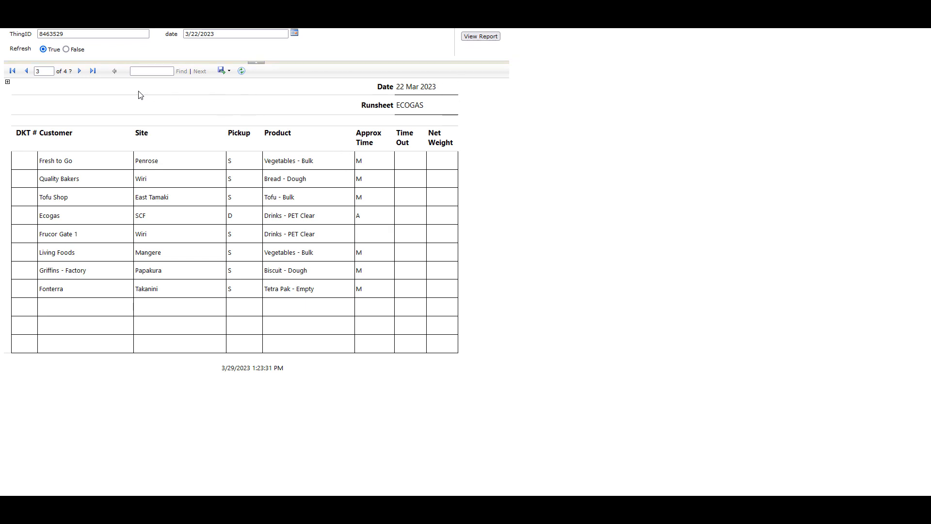
left_click(224, 70)
left_click(238, 95)
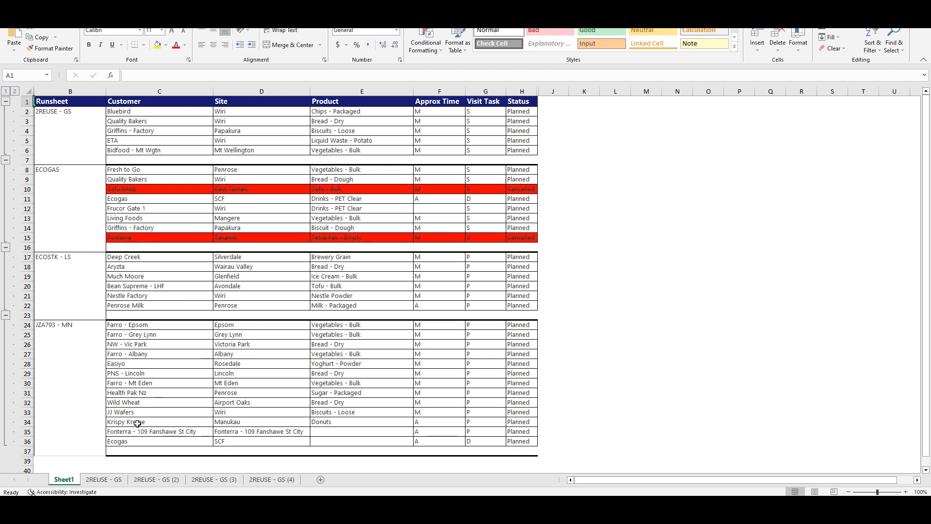
- View the 2REUSE - GS docket sheet in the exported Excel workbook
left_click(102, 479)
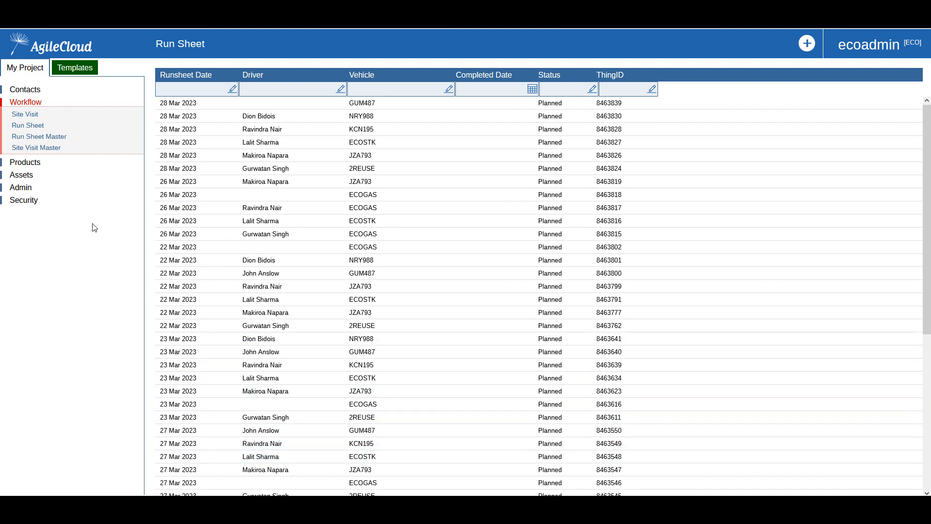
- Complete the Quality Bakers Wiri site visit with quantity 1 and gross weight 25000
left_click(27, 127)
left_click(228, 331)
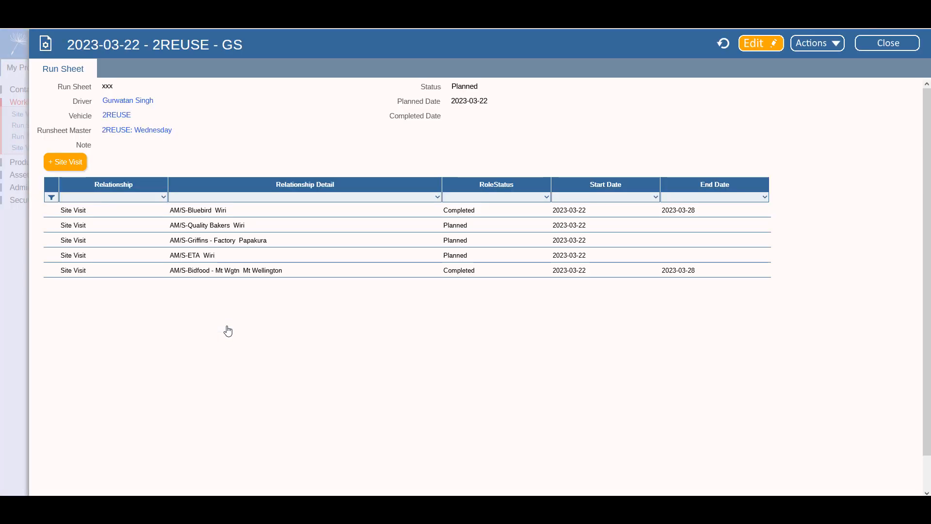
left_click(230, 229)
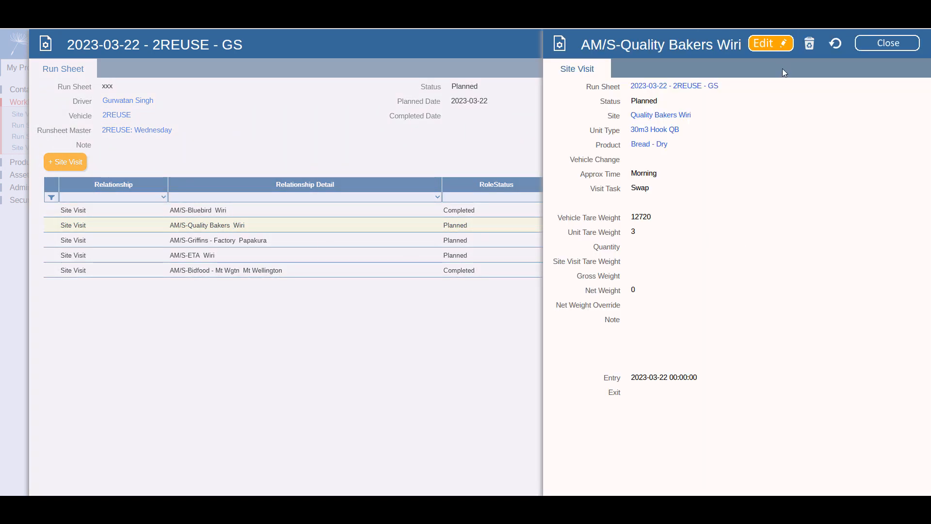
left_click(769, 45)
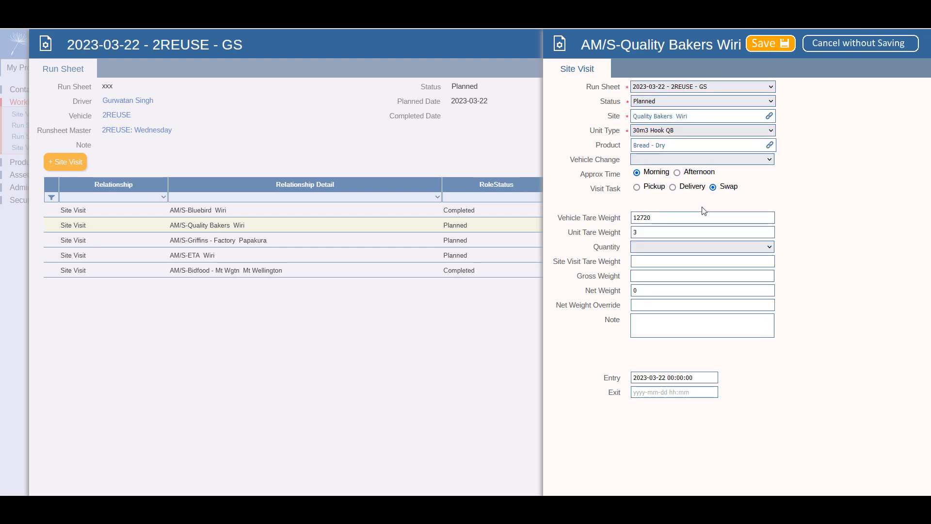
left_click(663, 248)
left_click(647, 260)
left_click(654, 276)
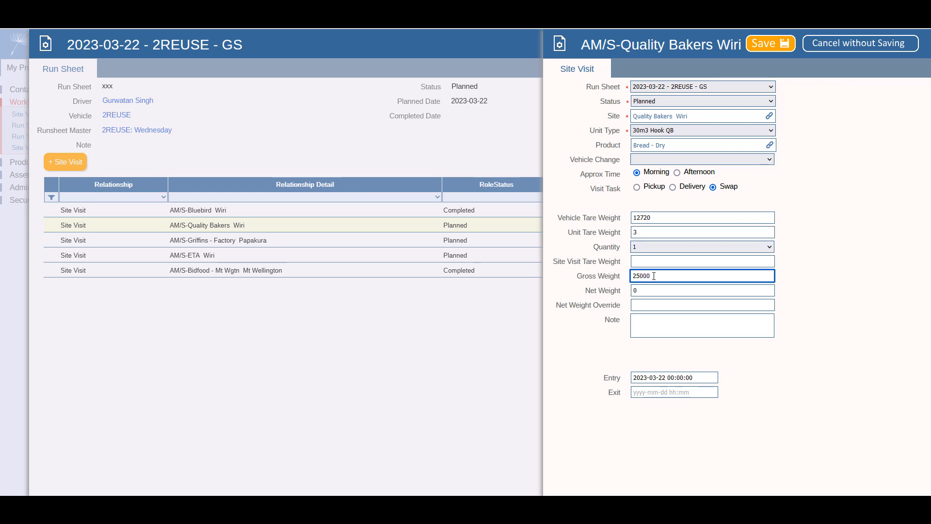
left_click(765, 44)
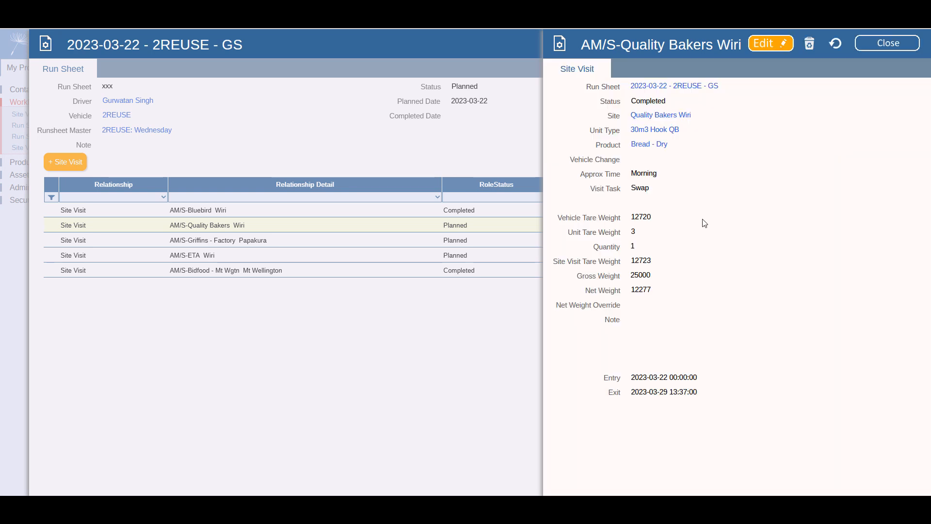
- Check the saved weights: tare 12720, unit tare 3, gross 25000, net 12277, status Completed, exit time
double_click(641, 217)
double_click(634, 232)
left_click(633, 232)
double_click(637, 274)
double_click(641, 290)
double_click(644, 288)
left_click(667, 291)
double_click(640, 100)
left_click(644, 101)
left_click_drag(632, 391, 696, 391)
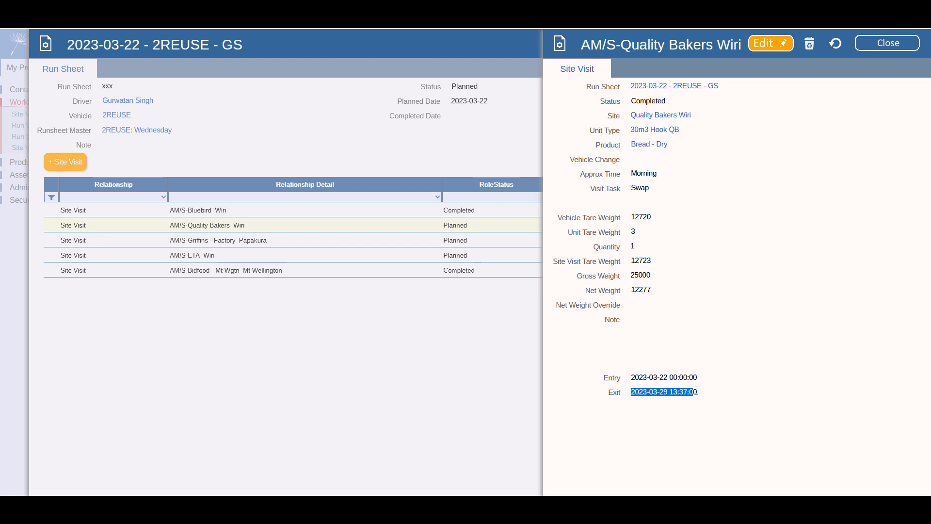
left_click(679, 393)
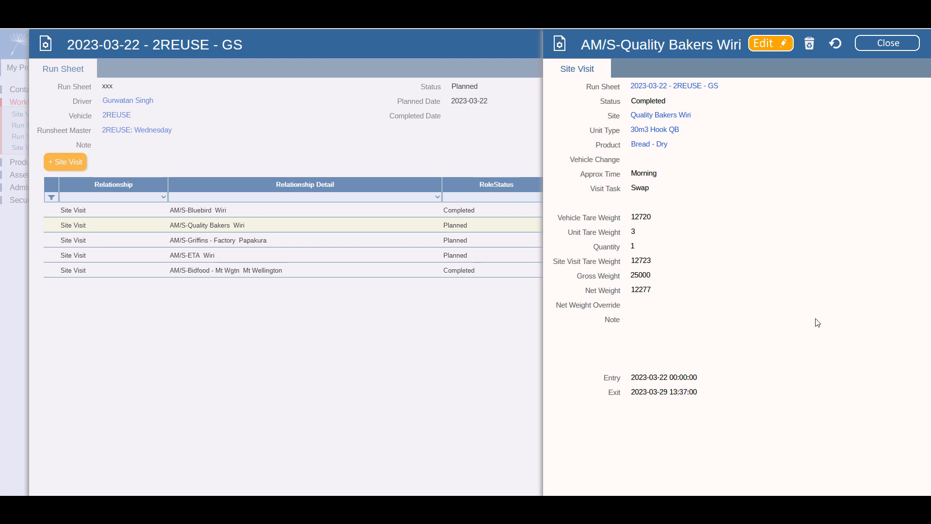
left_click(884, 44)
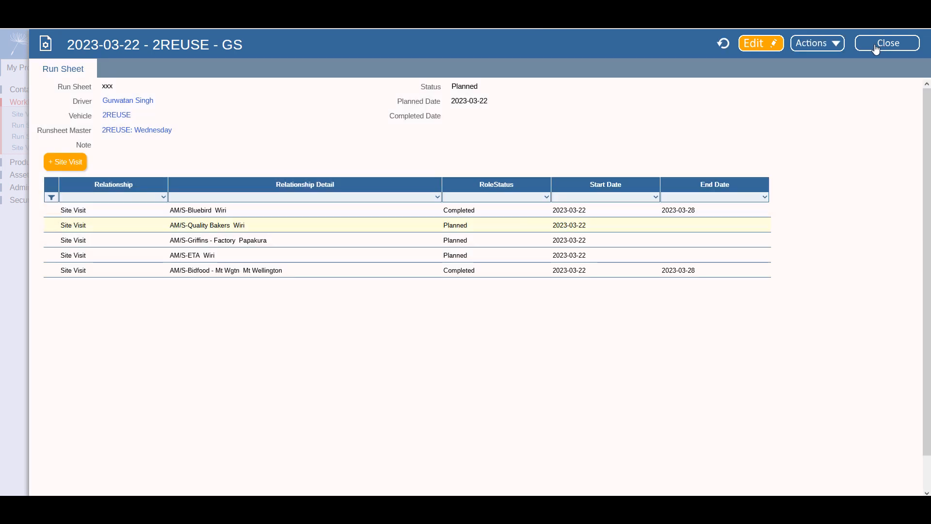
- Save the Griffins Factory Papakura visit as completed with quantity 5 and net weight override 1500
left_click(722, 51)
left_click(417, 246)
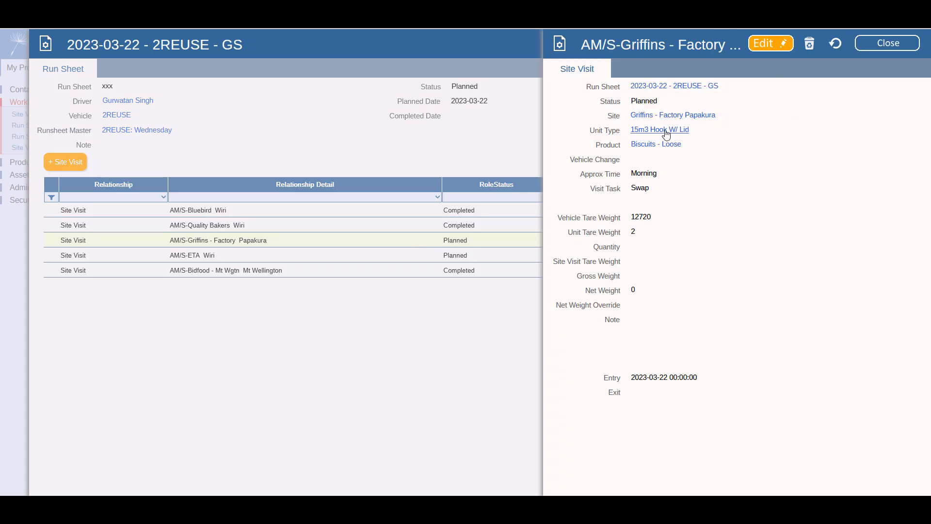
left_click(767, 47)
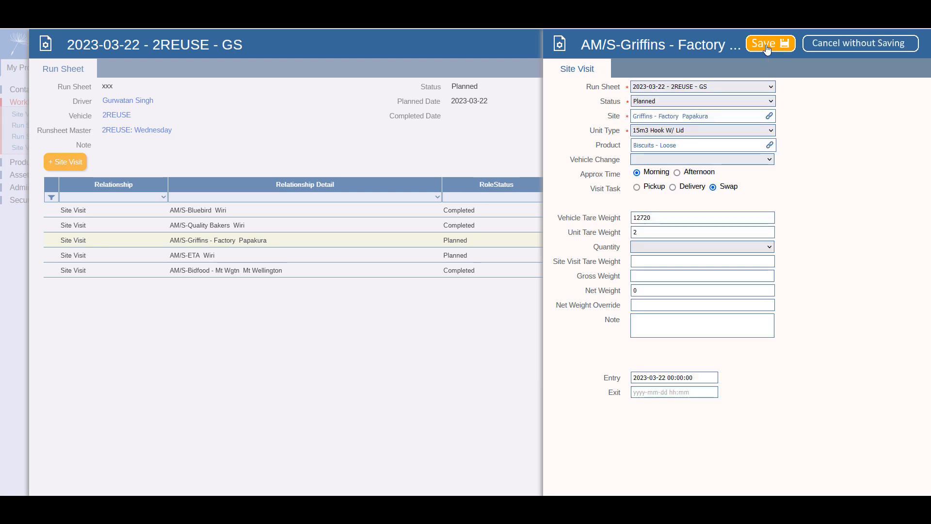
left_click(653, 246)
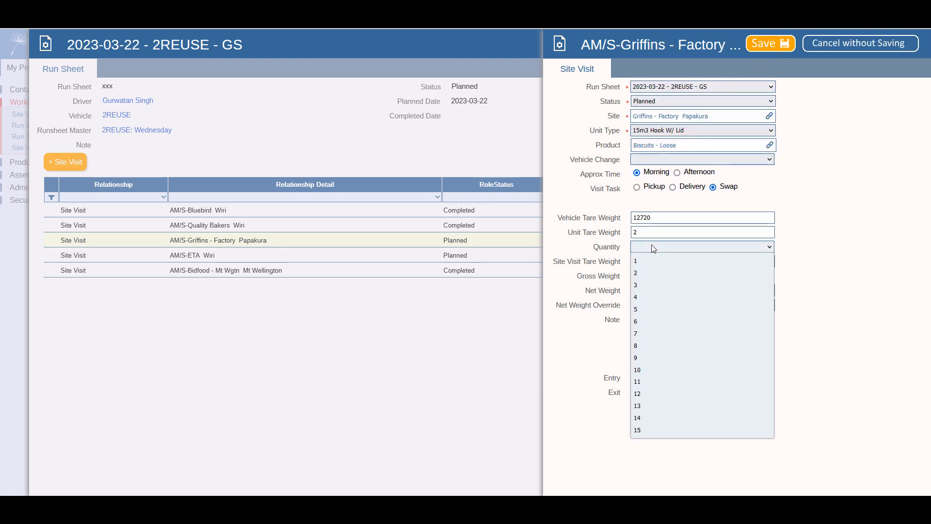
left_click(650, 310)
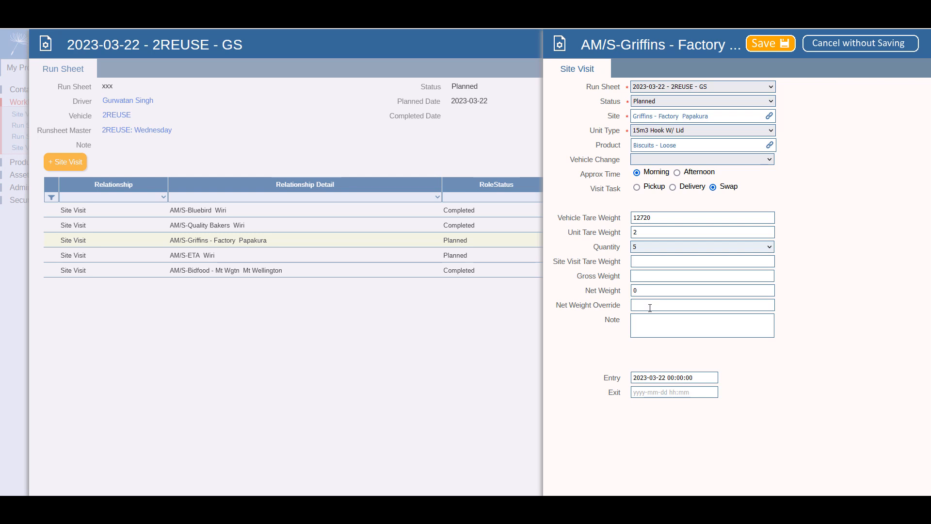
left_click(660, 304)
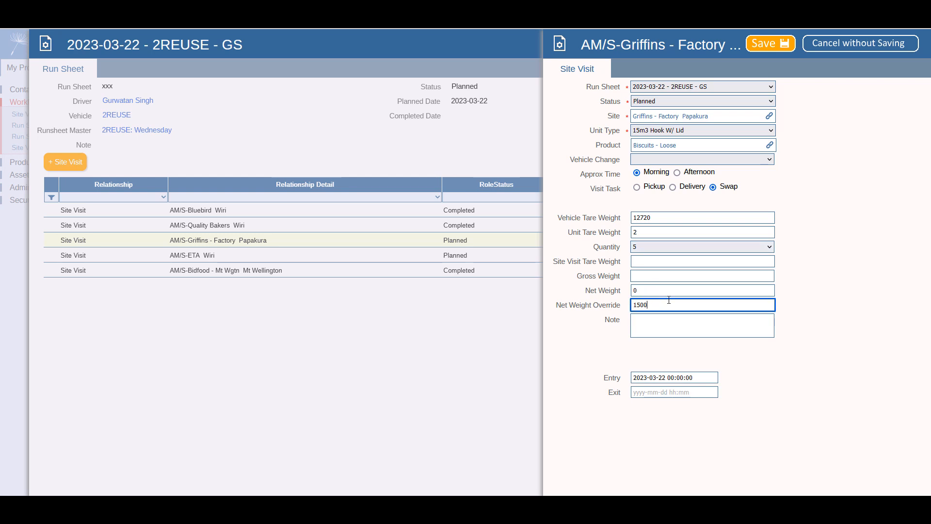
left_click(649, 323)
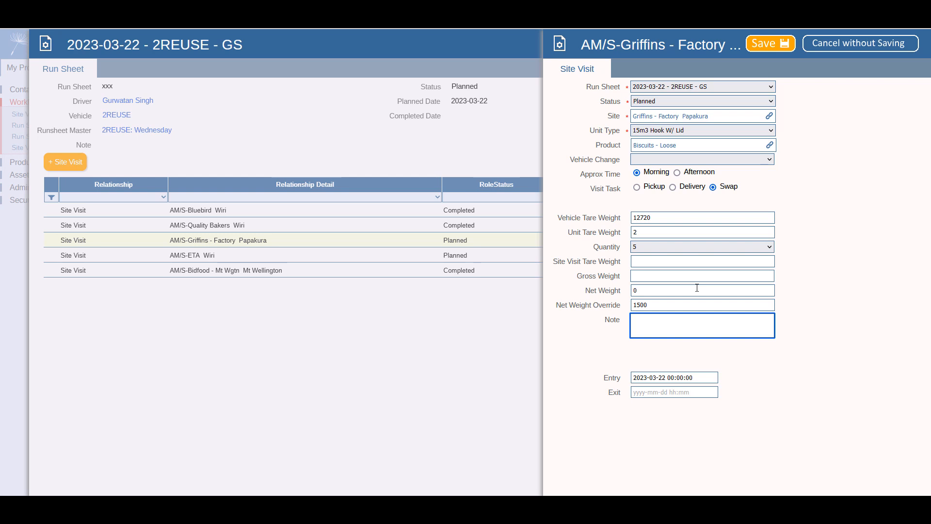
left_click(769, 46)
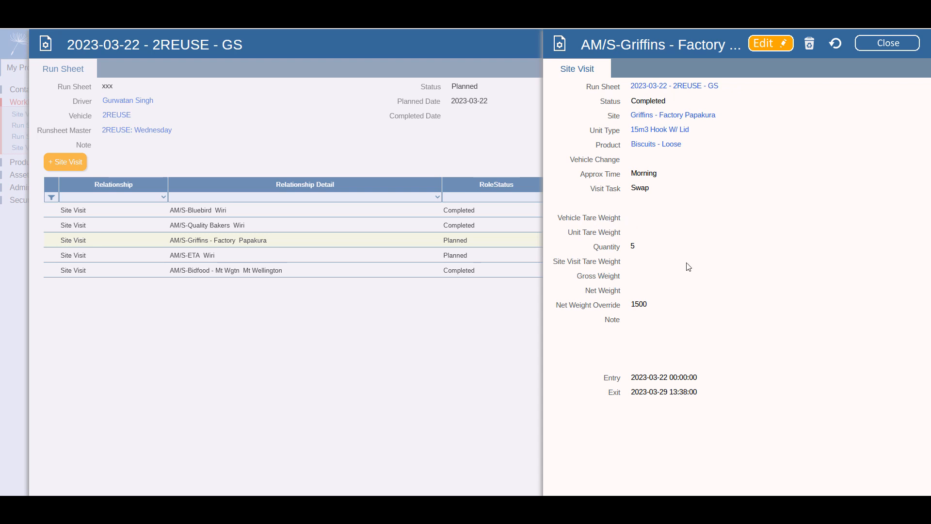
- Verify the 1500 override and Completed status, then close the Griffins visit
double_click(666, 304)
left_click(633, 246)
double_click(643, 101)
left_click(877, 47)
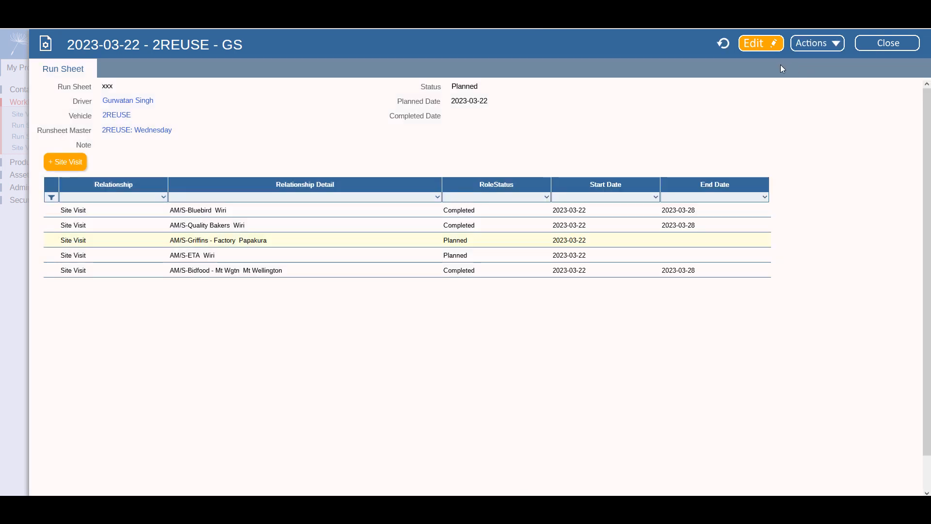
- Save the AM/S-ETA Wiri site visit as completed with quantity 1 and gross weight 24333
left_click(724, 44)
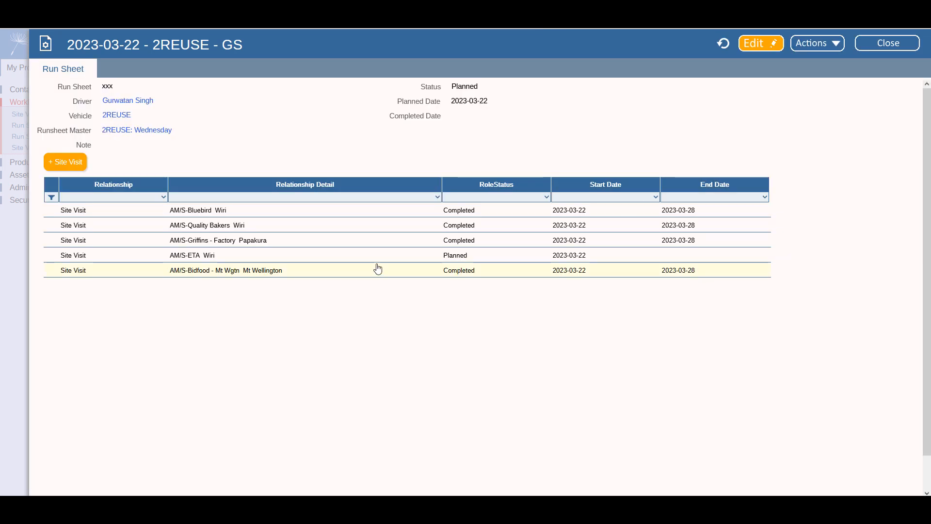
left_click(436, 255)
left_click(768, 44)
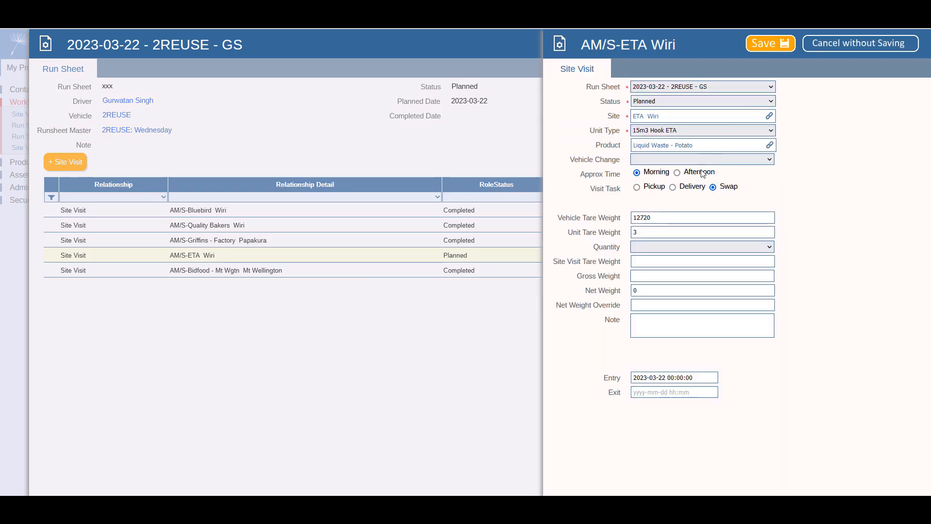
left_click(656, 248)
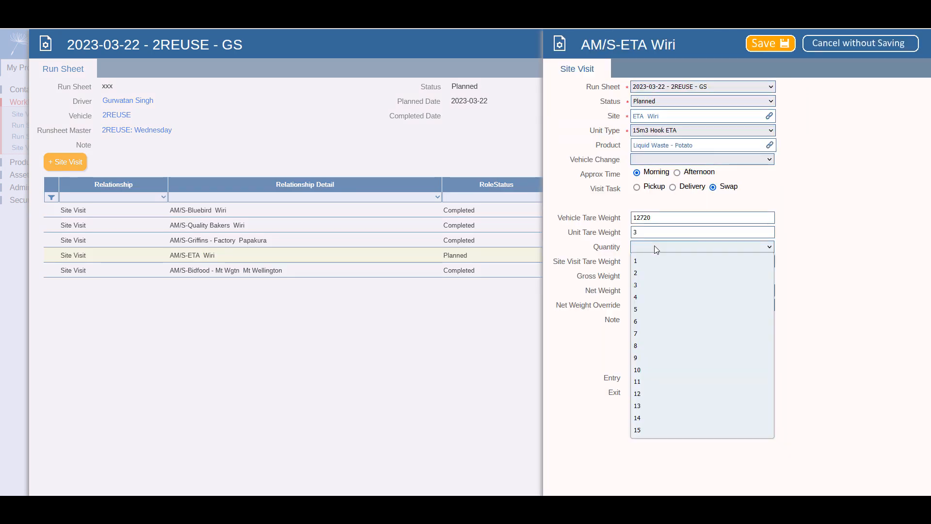
left_click(644, 262)
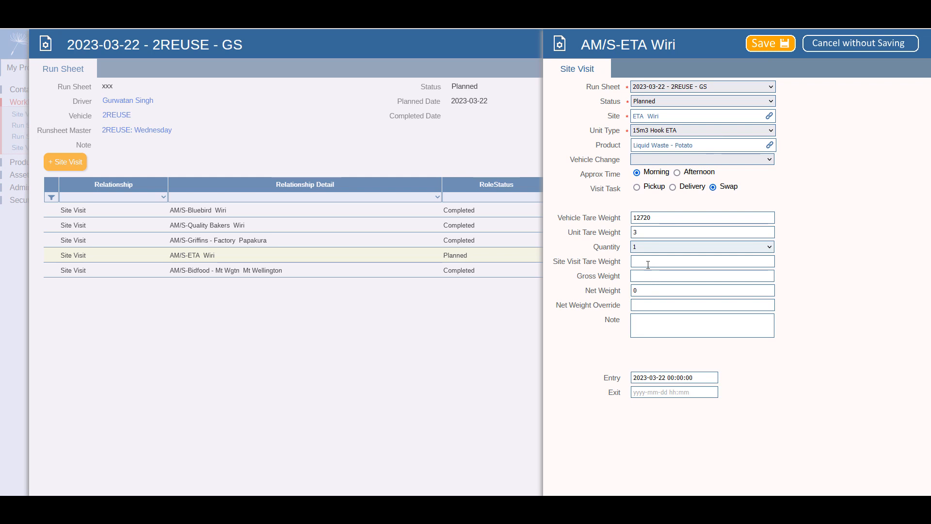
left_click(652, 277)
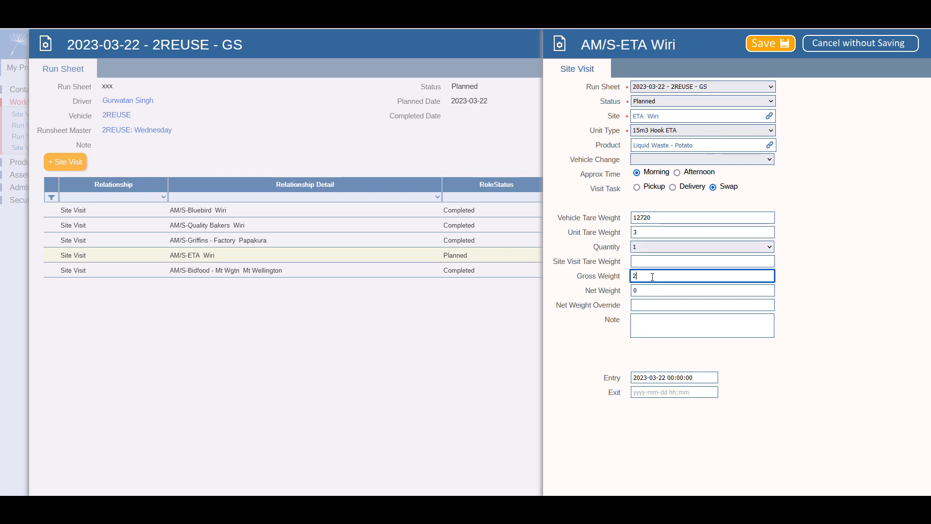
type("24333")
left_click(770, 45)
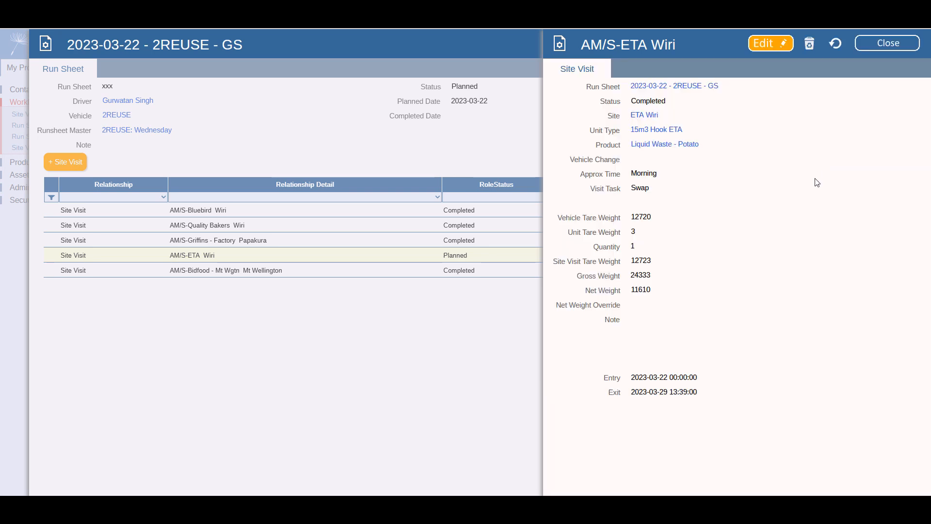
left_click(888, 46)
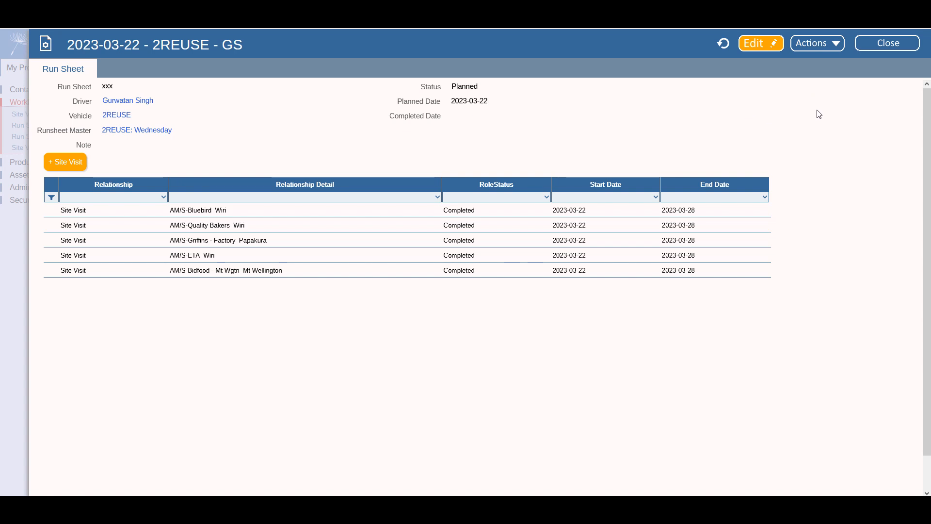
- Try deleting the Rental: Sunday run sheet master and dismiss the cannot-delete warning
left_click(882, 44)
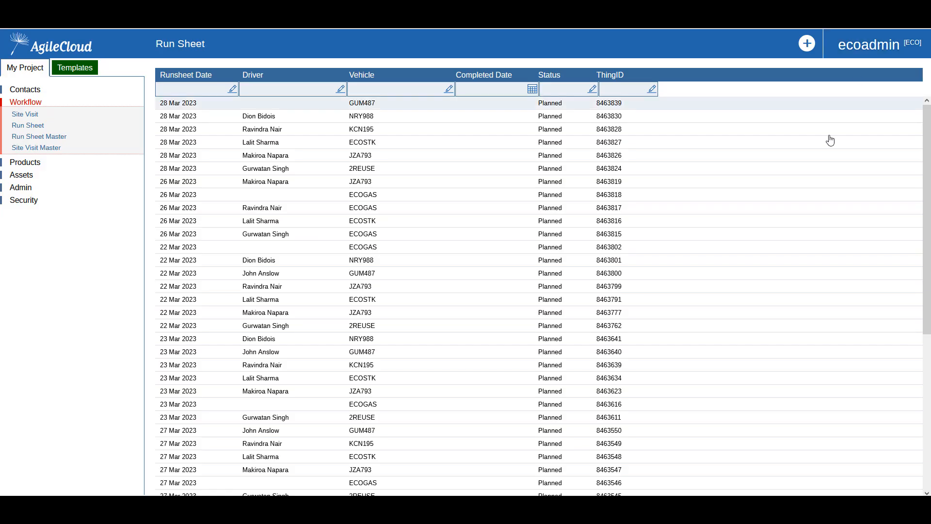
left_click(34, 138)
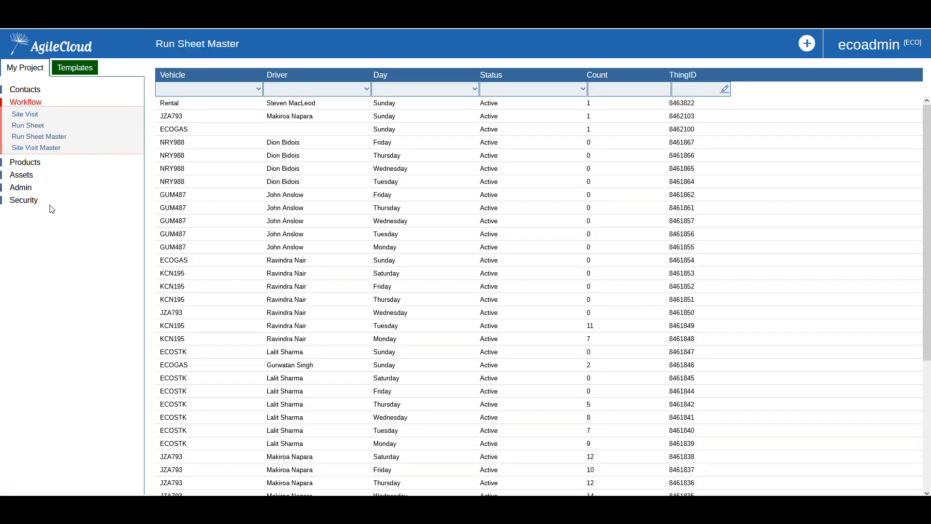
left_click(243, 108)
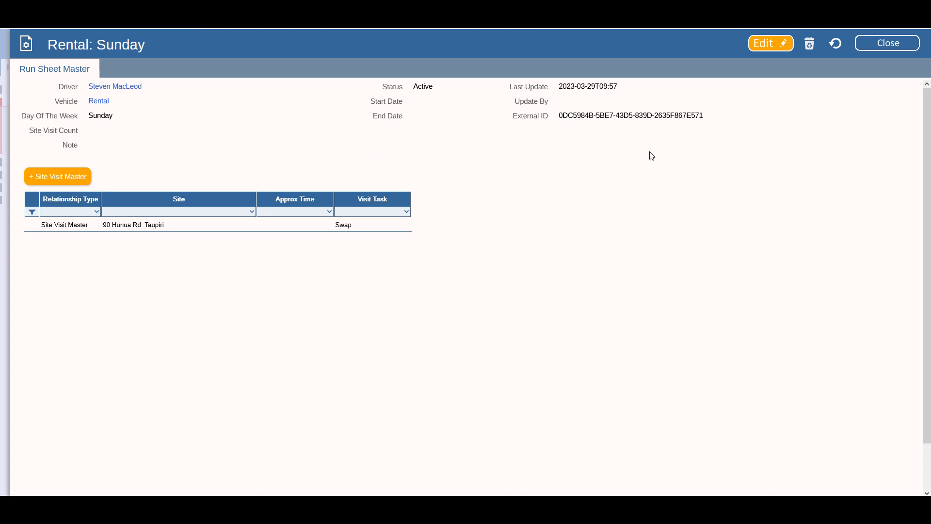
left_click(810, 44)
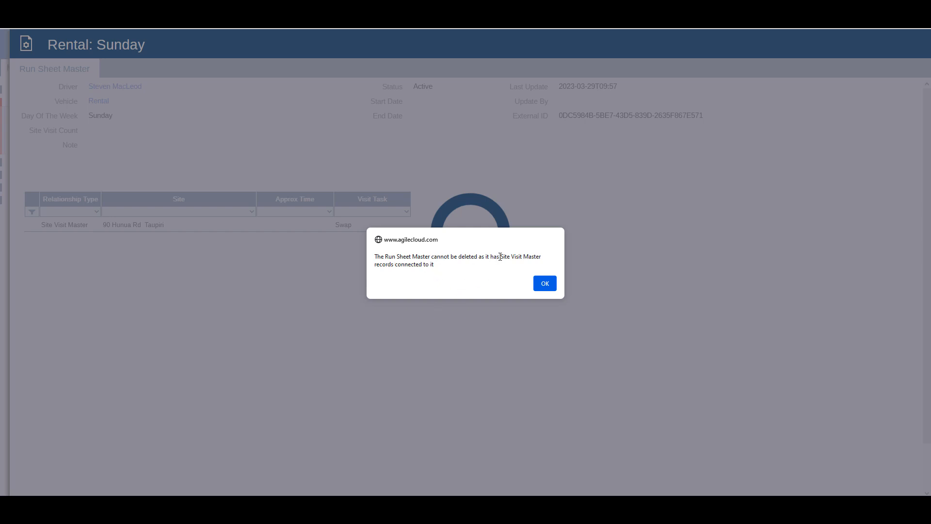
left_click_drag(500, 257, 543, 260)
left_click(545, 283)
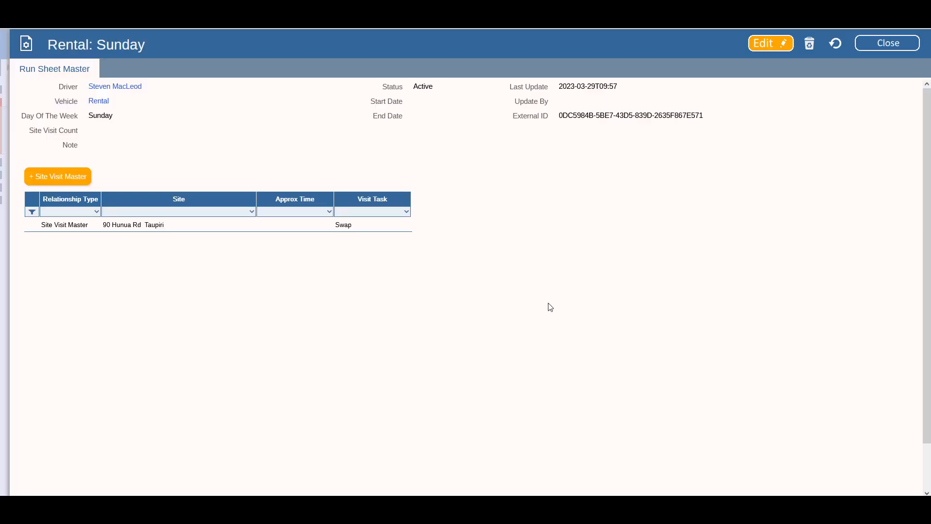
left_click(150, 228)
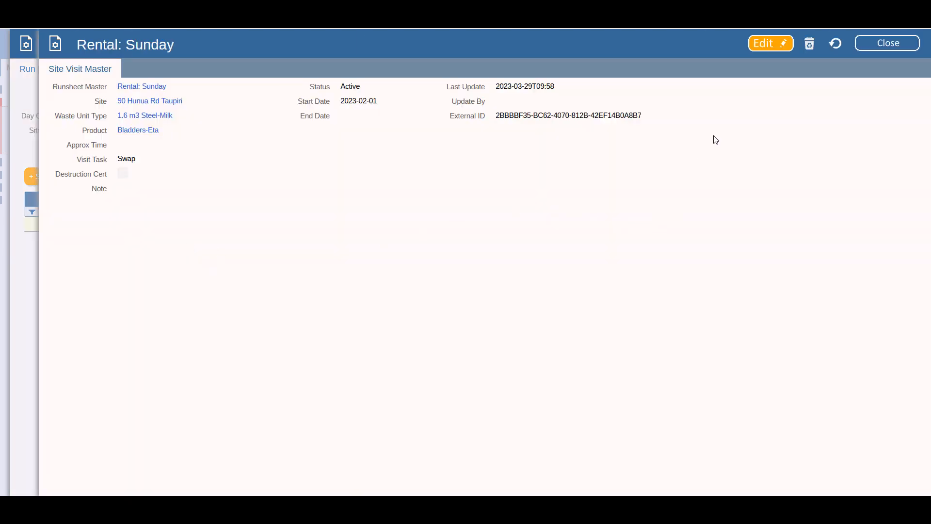
left_click(810, 46)
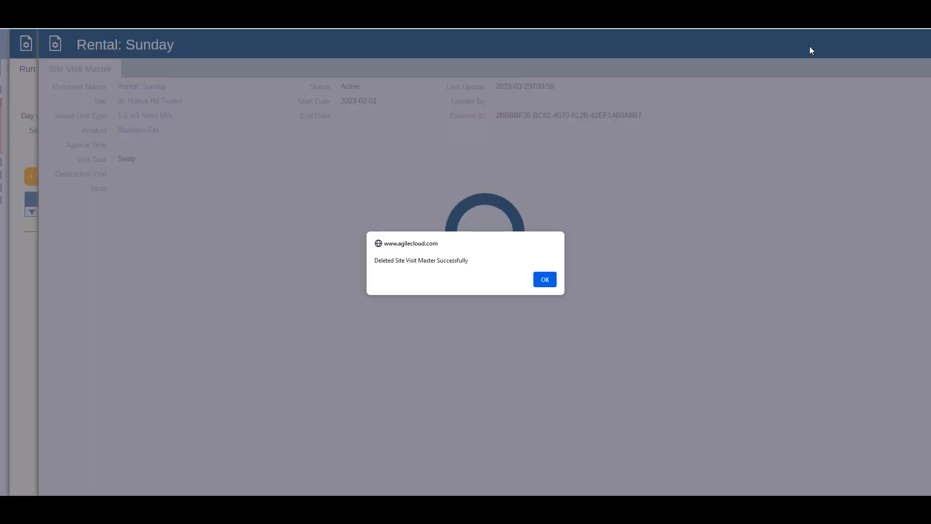
left_click(545, 279)
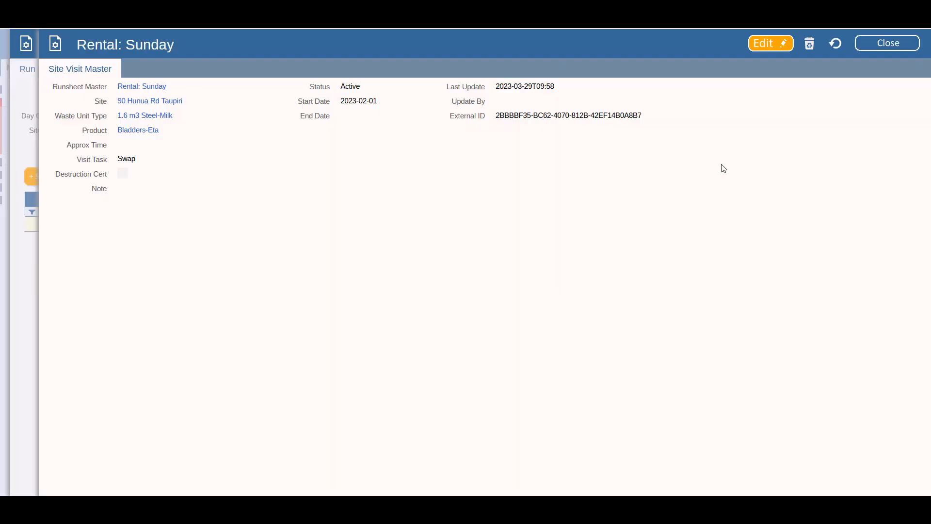
left_click(877, 46)
left_click(833, 44)
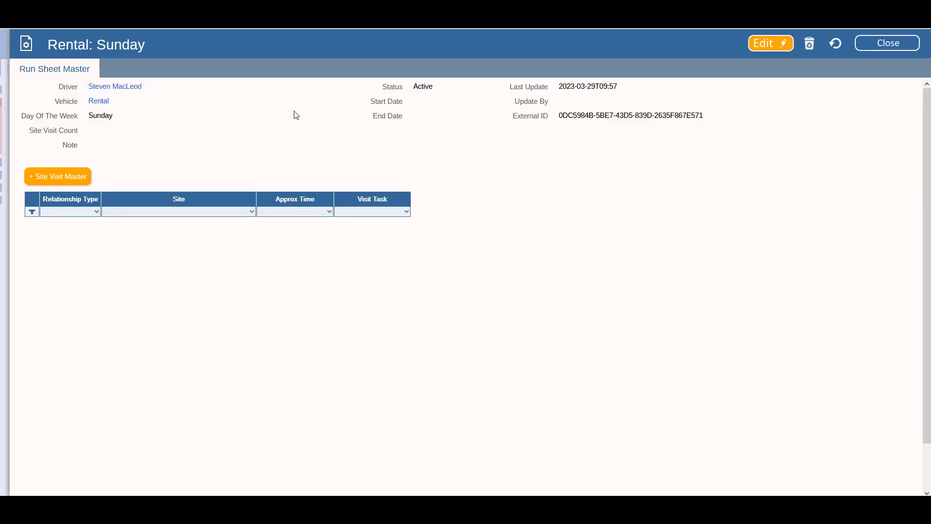
- Delete the Rental: Sunday run sheet master and confirm it is gone from the list
left_click(813, 47)
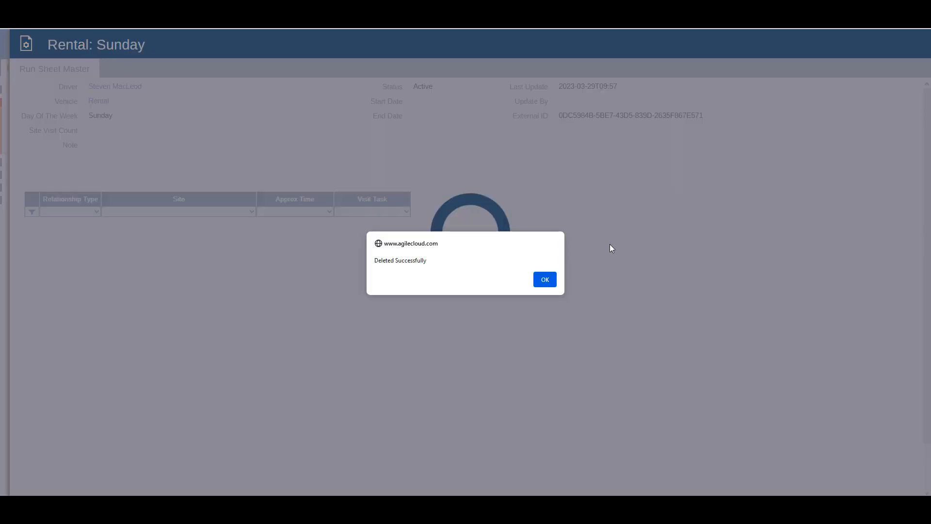
left_click(544, 279)
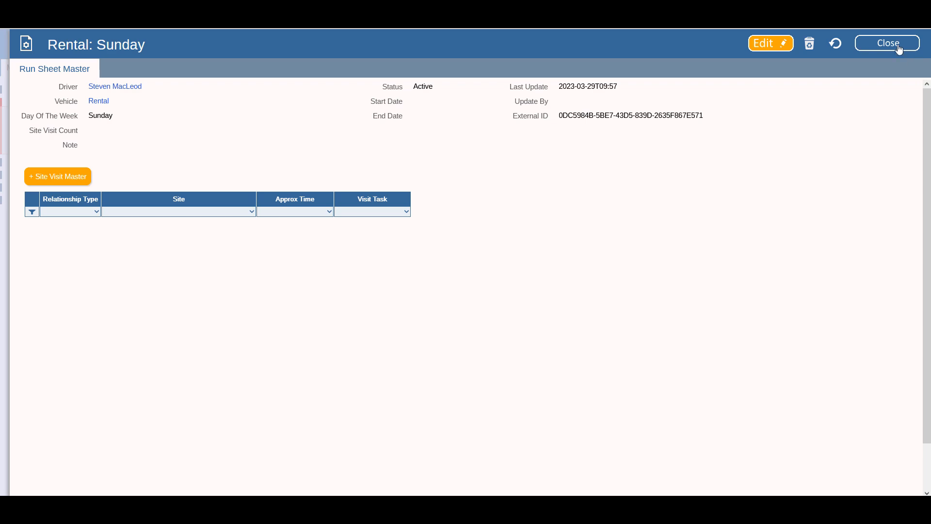
left_click(899, 47)
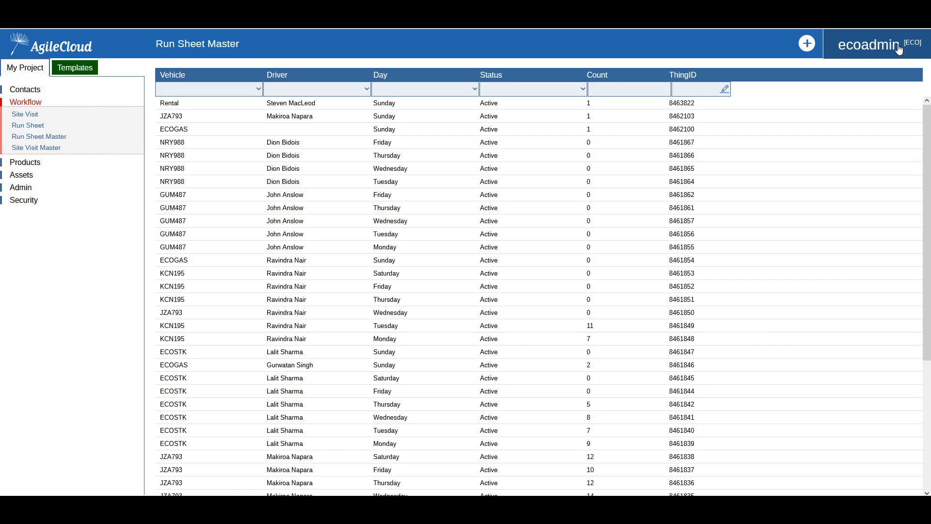
left_click(37, 127)
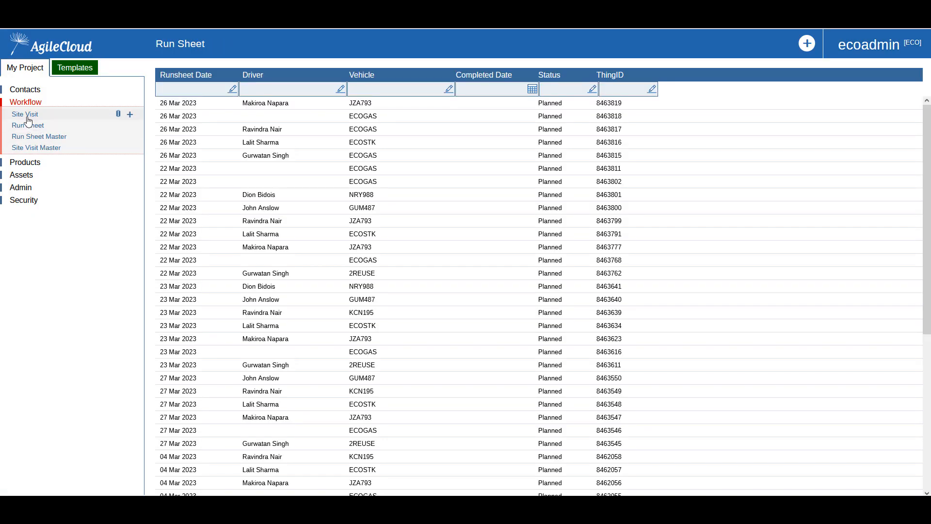
left_click(40, 138)
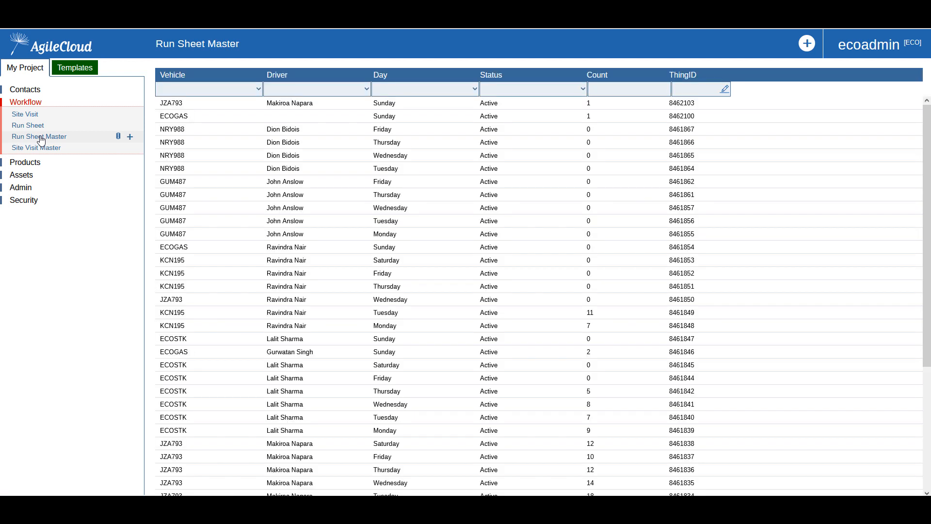